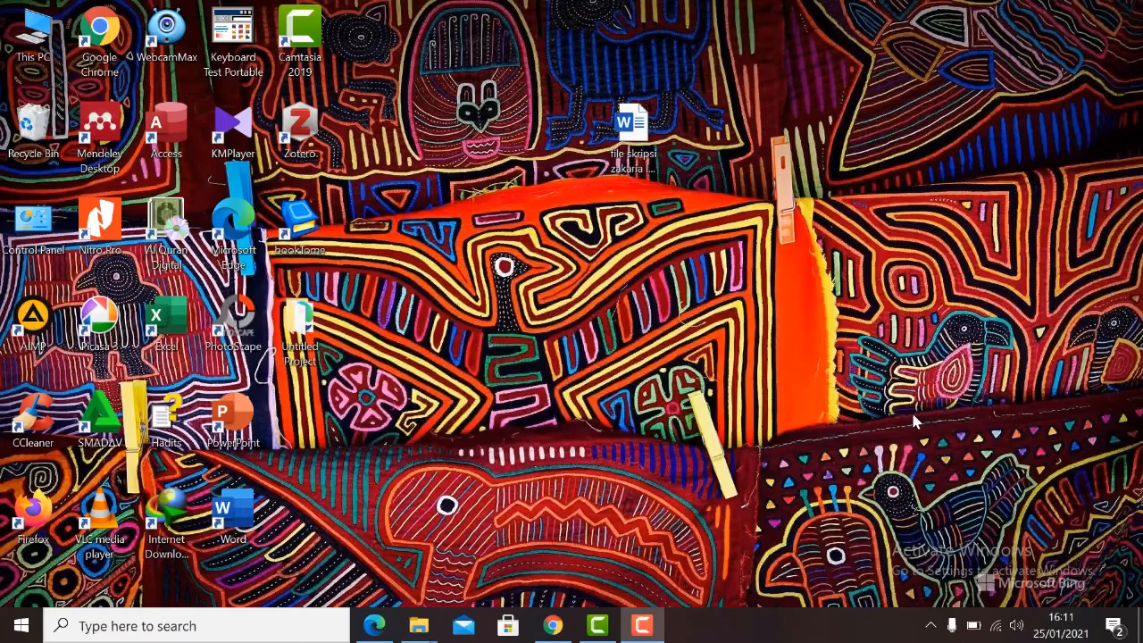
# Switch to Chrome and log in to the Jurnal Al-Husna site with the author's username and account password, dismissing the password warning.
pyautogui.click(552, 629)
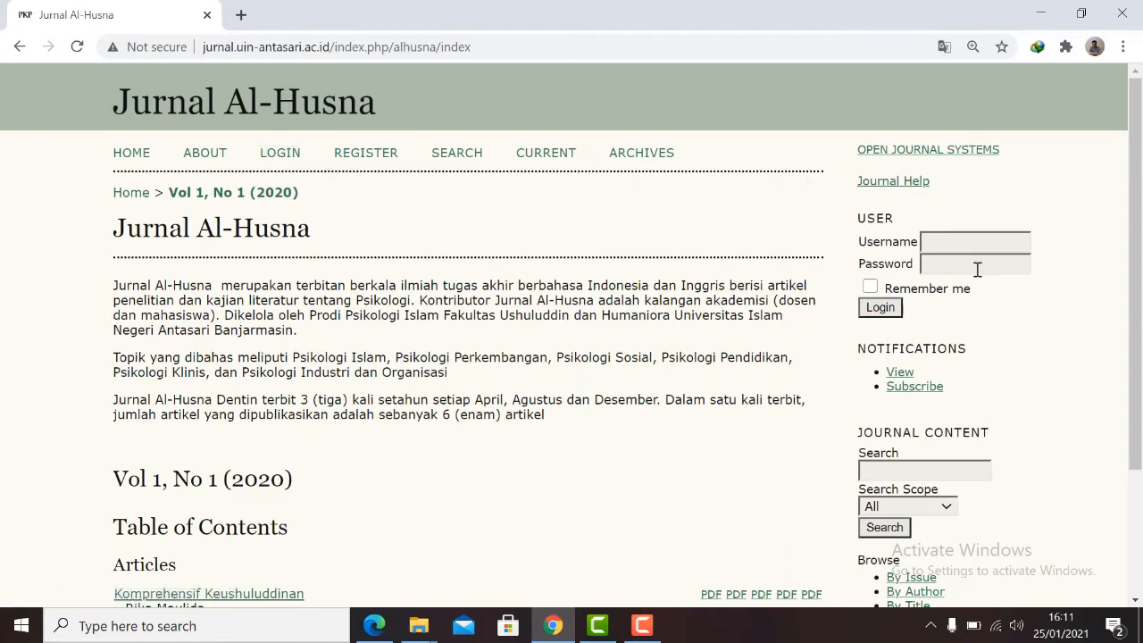
pyautogui.click(280, 155)
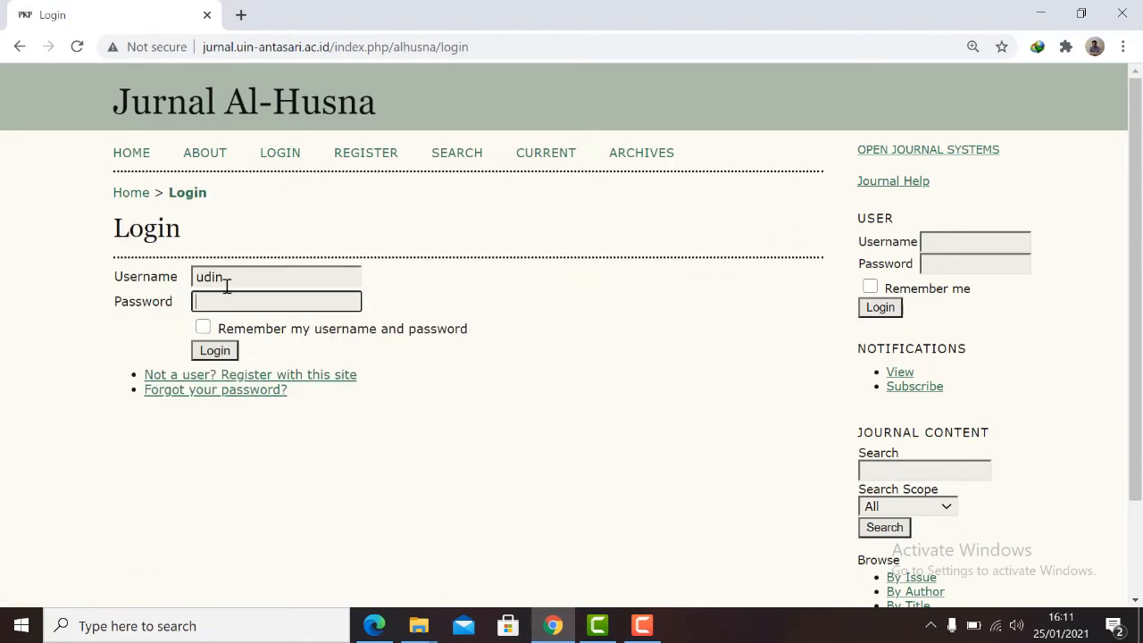
pyautogui.click(239, 277)
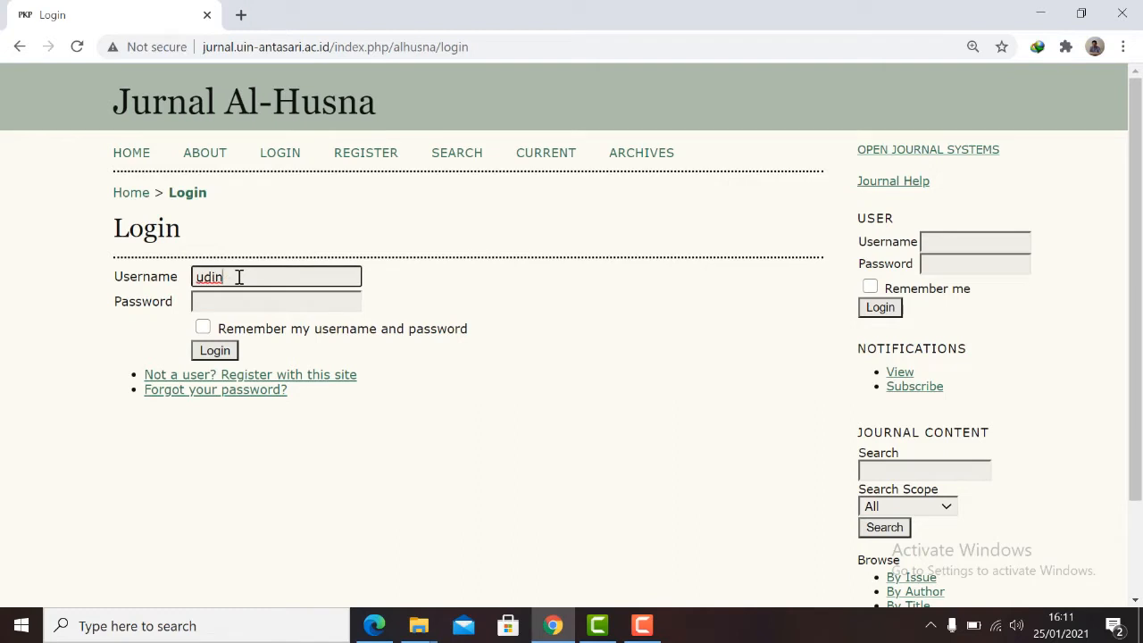
pyautogui.click(220, 303)
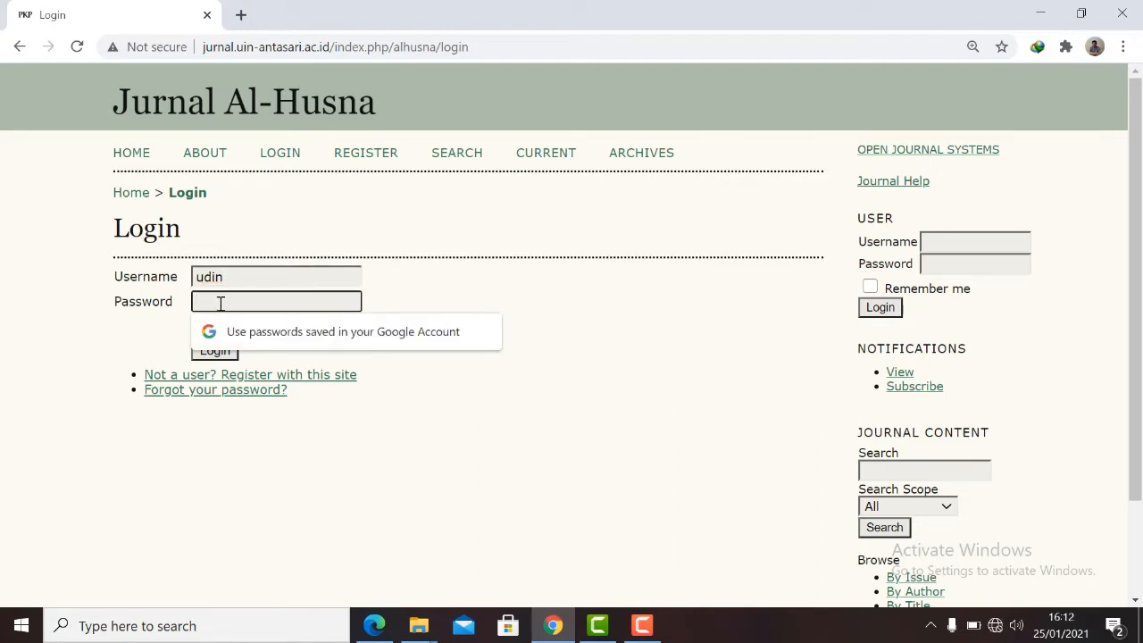
pyautogui.write('•••••')
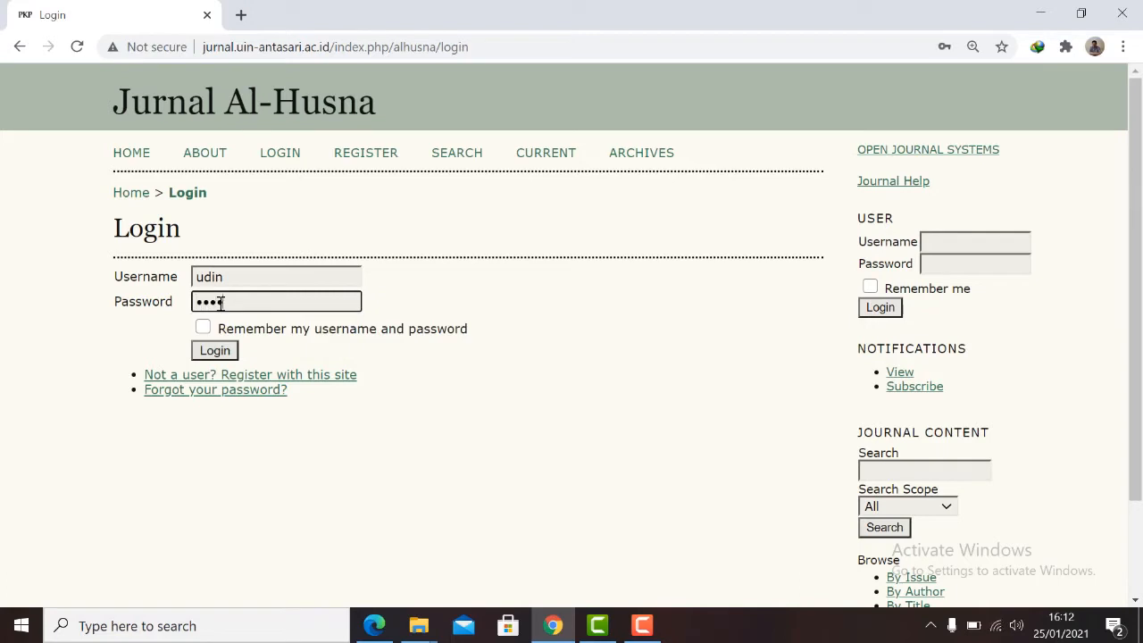
pyautogui.write('••••••')
pyautogui.click(214, 356)
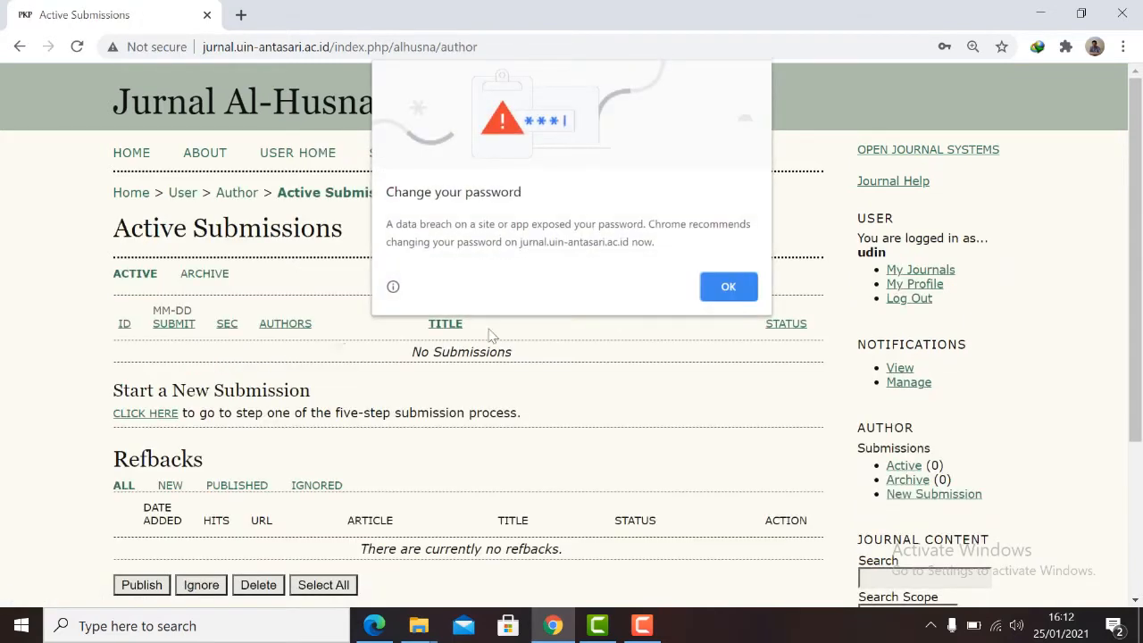
pyautogui.click(733, 293)
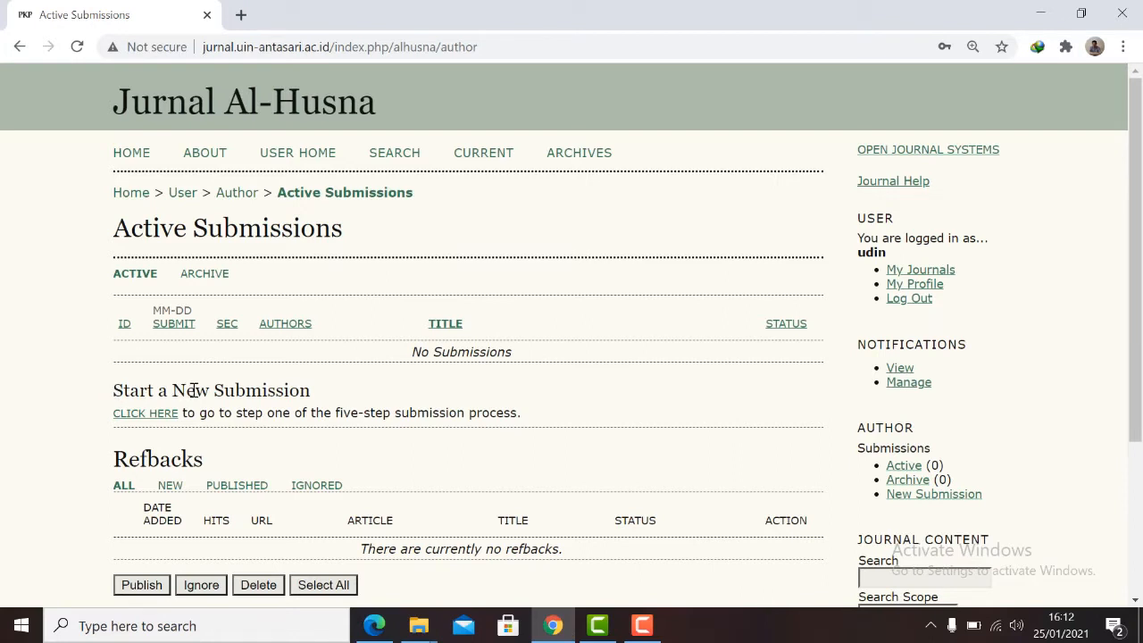
# Start a new submission and check off all six items of the Submission Checklist.
pyautogui.click(156, 418)
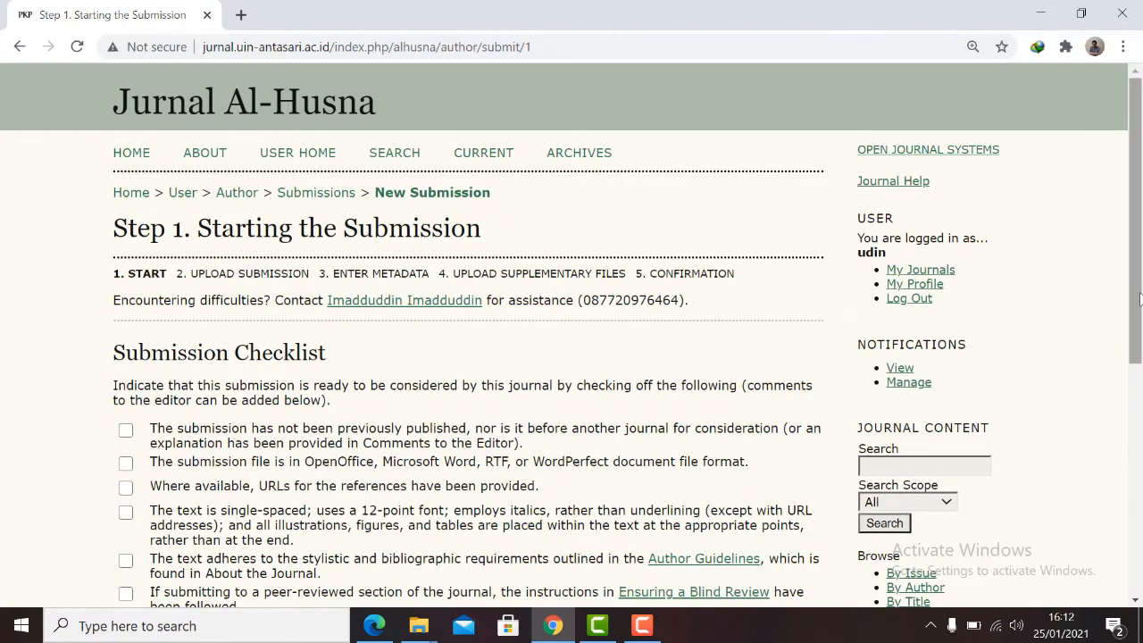
pyautogui.moveTo(1138, 299); pyautogui.dragTo(1136, 395)
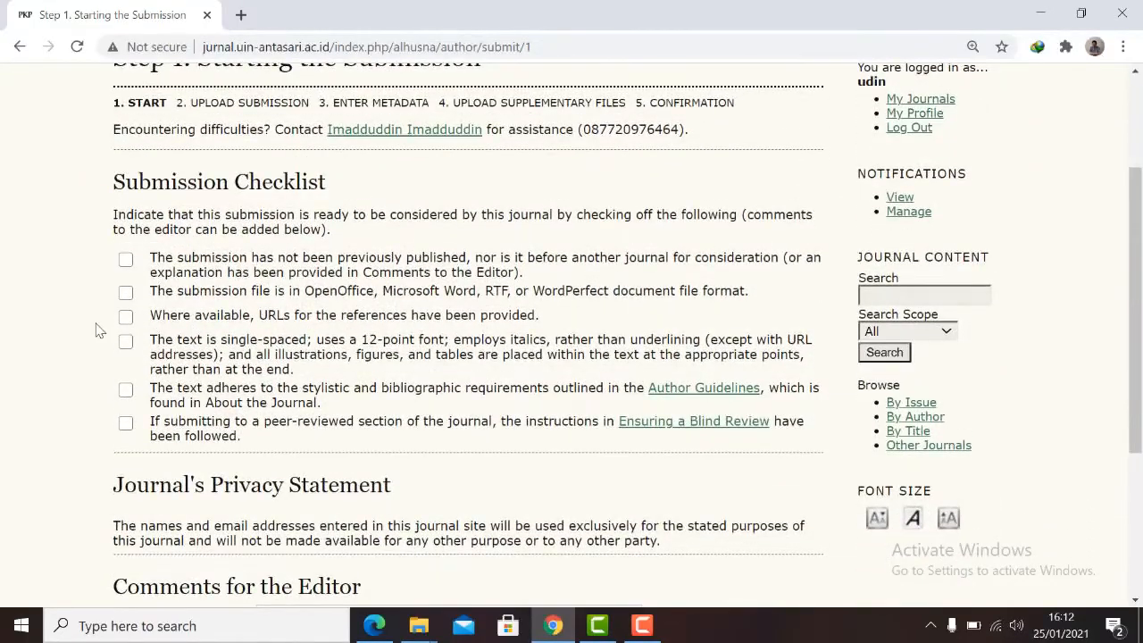
pyautogui.click(126, 261)
pyautogui.click(126, 299)
pyautogui.click(126, 318)
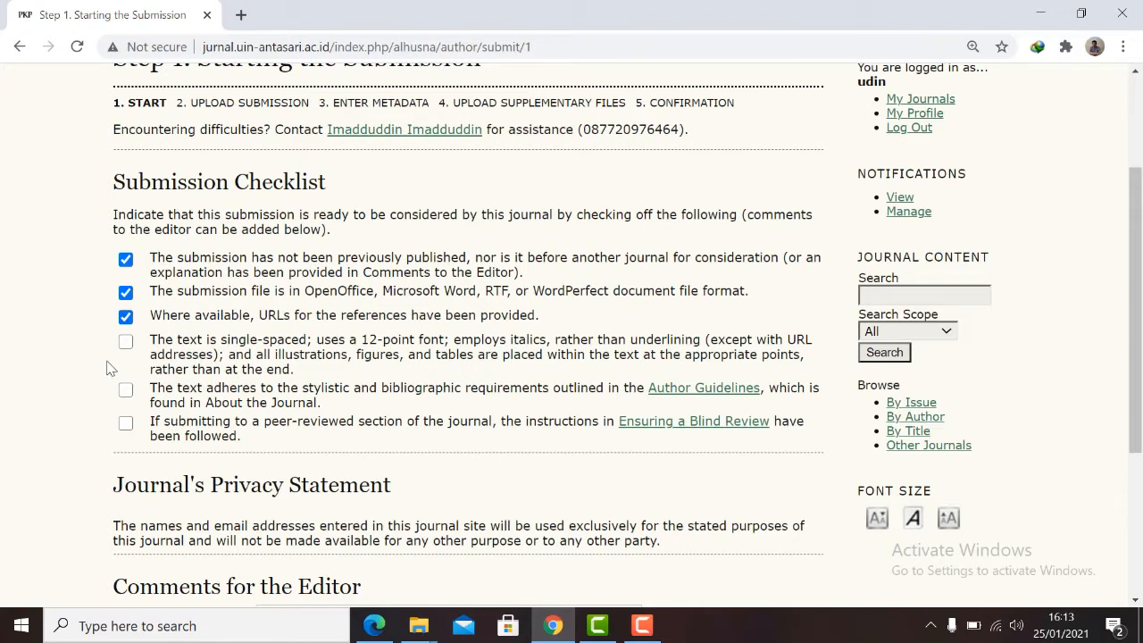
pyautogui.click(125, 342)
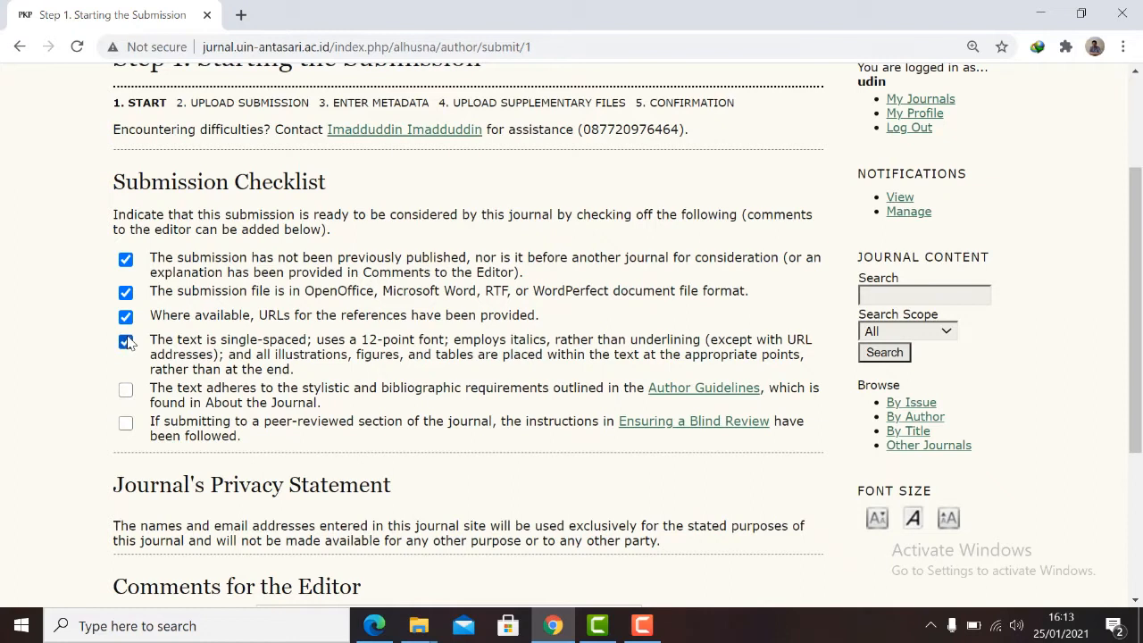
pyautogui.click(130, 393)
pyautogui.click(126, 423)
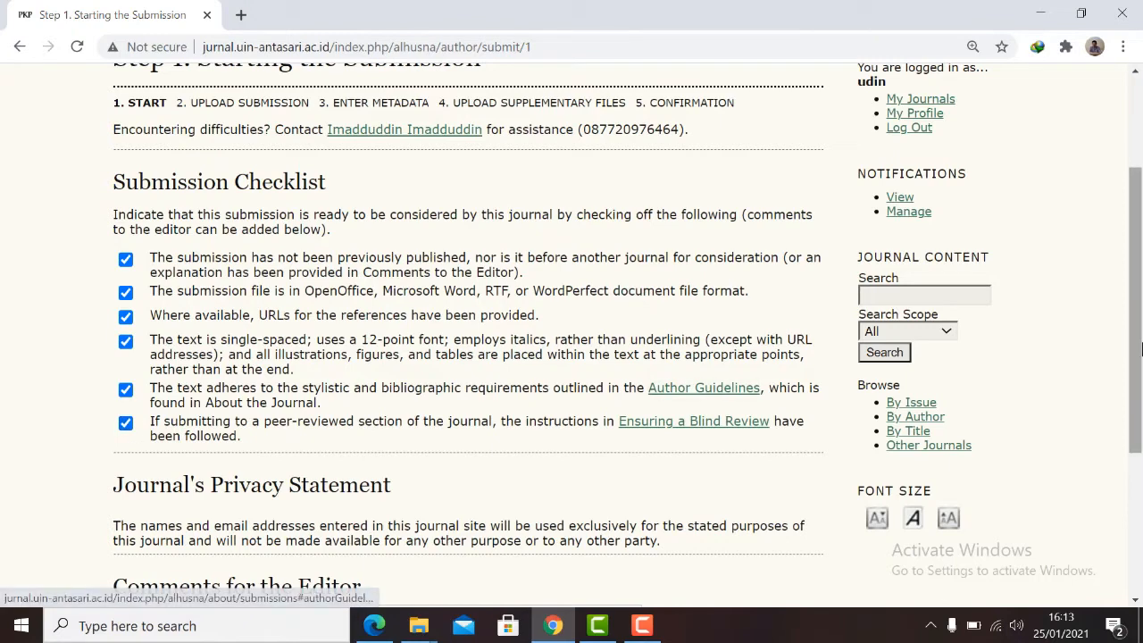
# Enter the editor comment "Mohon untuk dapat di proses lebih lanjut" and save to continue to the upload step.
pyautogui.moveTo(1140, 350); pyautogui.dragTo(1141, 468)
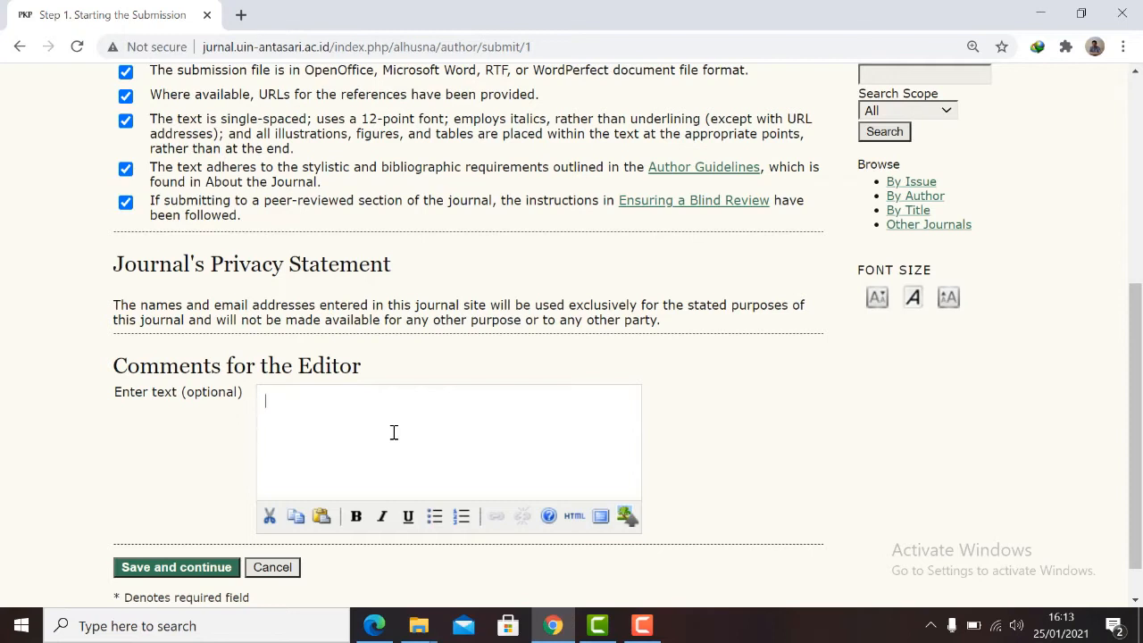
pyautogui.write('Mohon untuk dapat di proses leb')
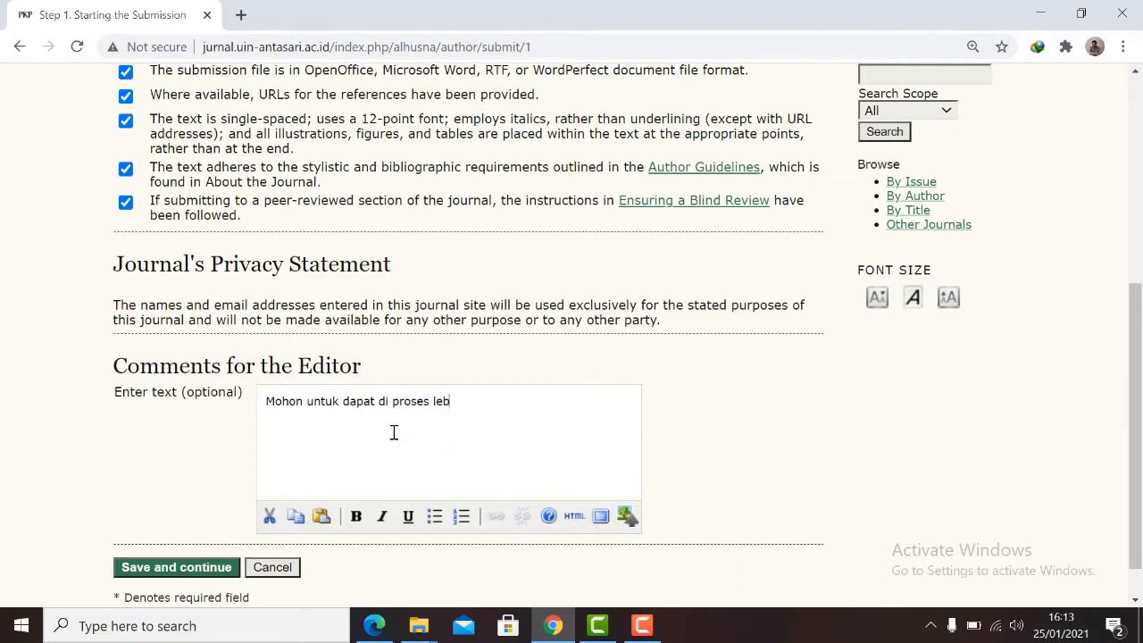
pyautogui.write('ih lanjut')
pyautogui.click(149, 574)
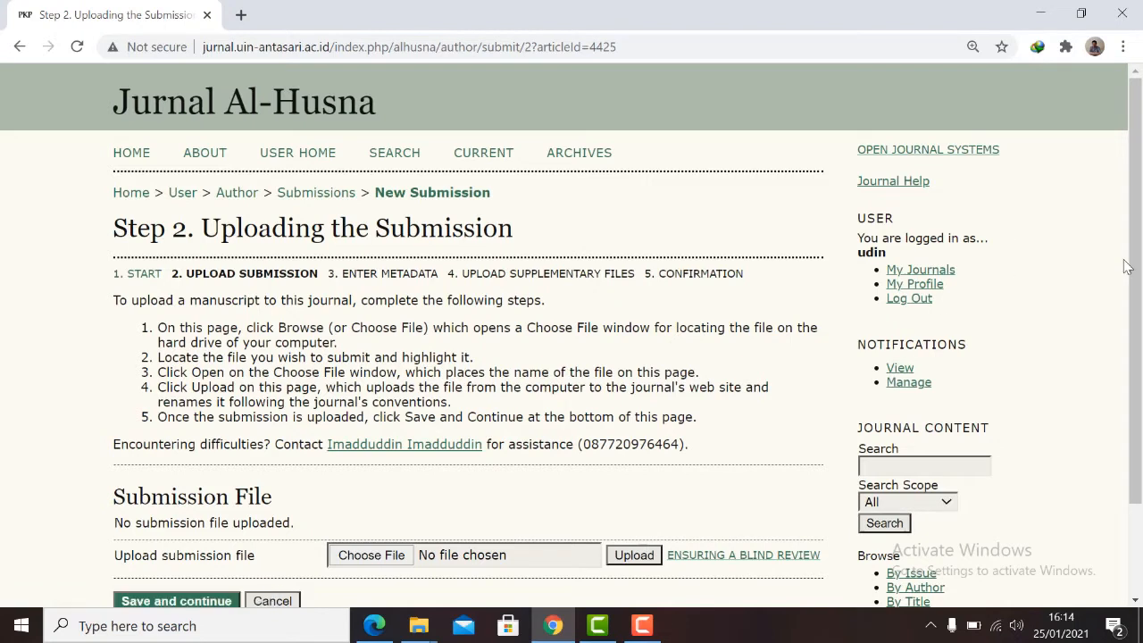
# Choose the complete thesis Word document (file skripsi) from the Desktop and upload it as the submission file.
pyautogui.moveTo(1132, 279); pyautogui.dragTo(1136, 329)
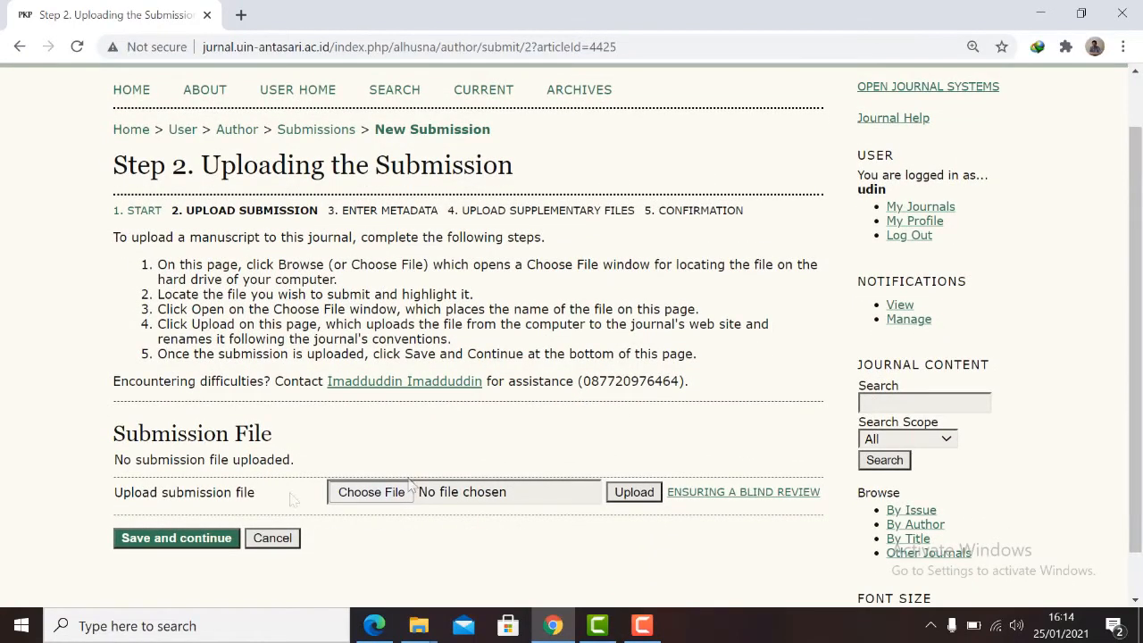
pyautogui.click(365, 496)
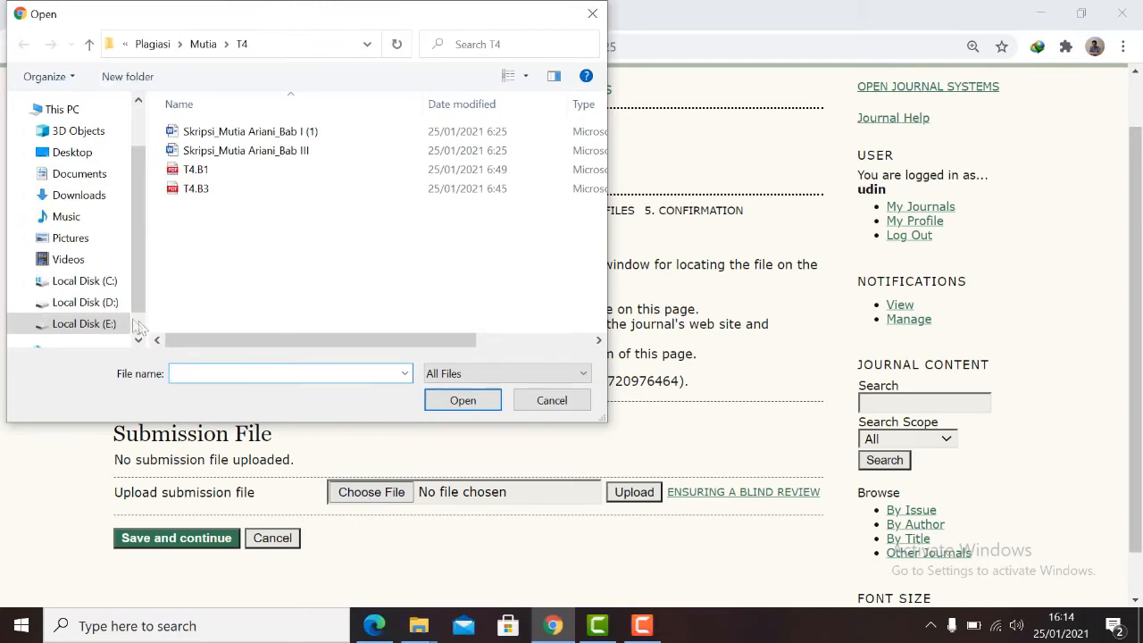
pyautogui.click(79, 157)
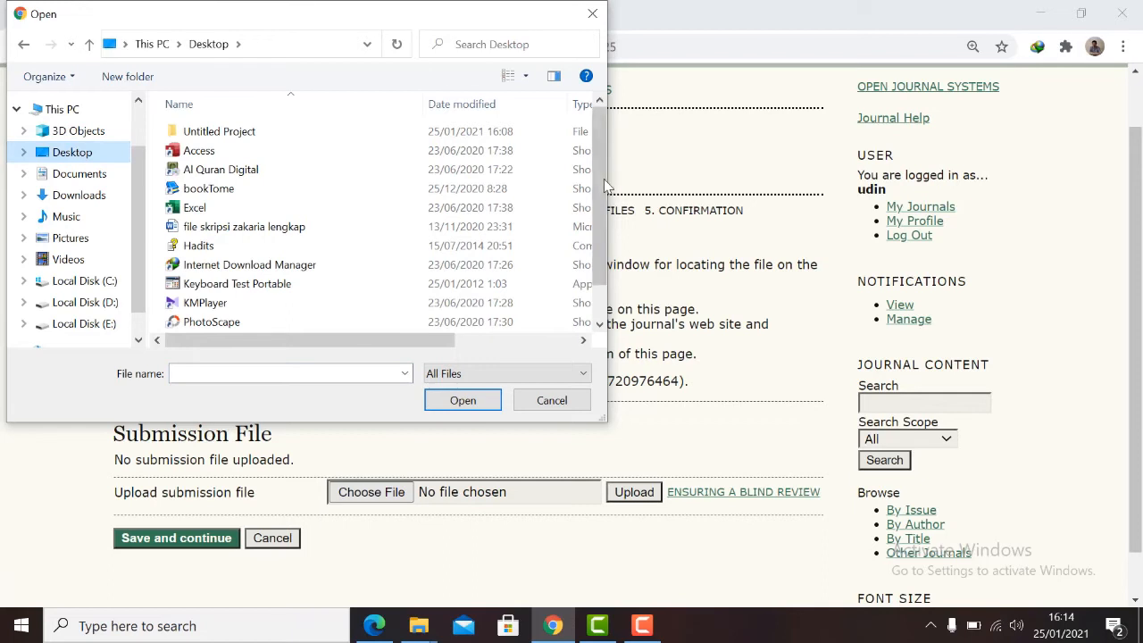
pyautogui.moveTo(603, 179); pyautogui.dragTo(600, 243)
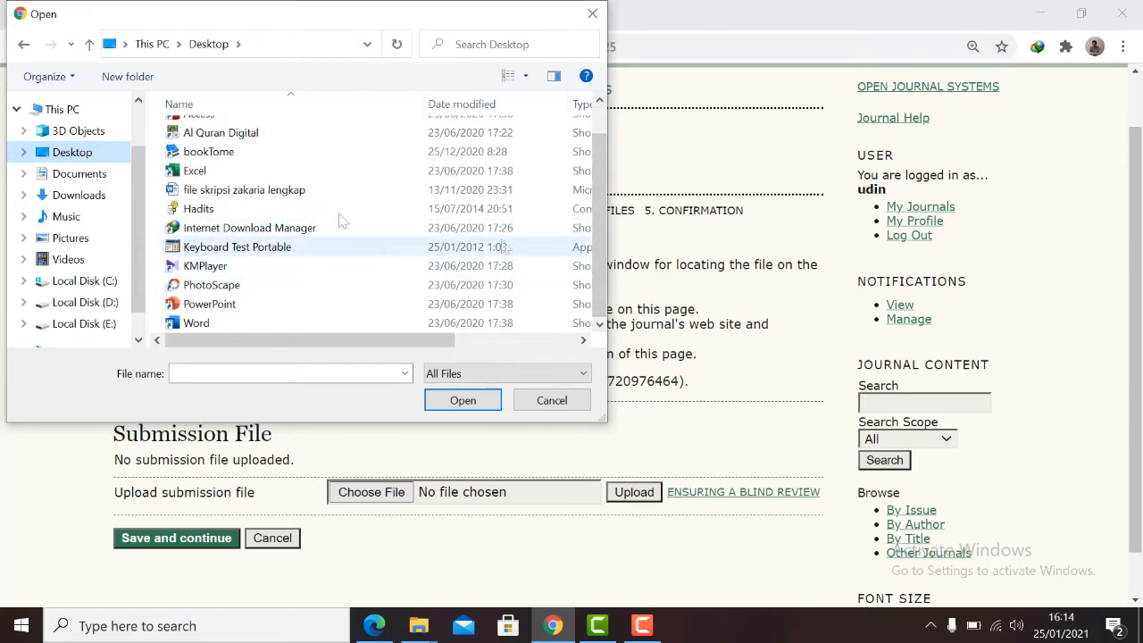
pyautogui.click(248, 191)
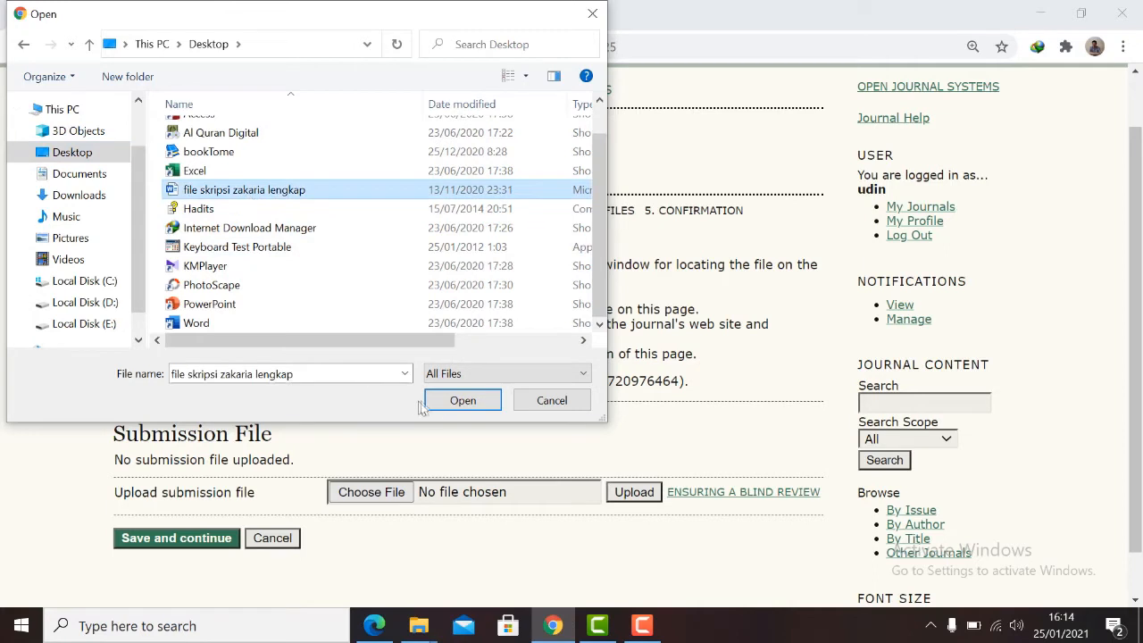
pyautogui.click(462, 402)
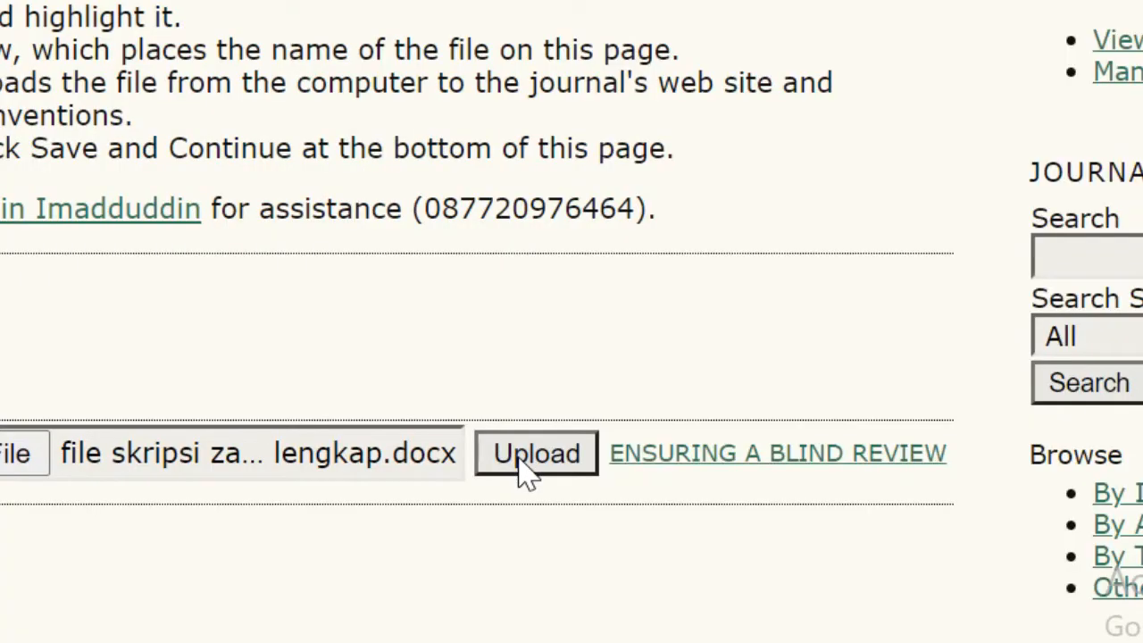
pyautogui.click(527, 455)
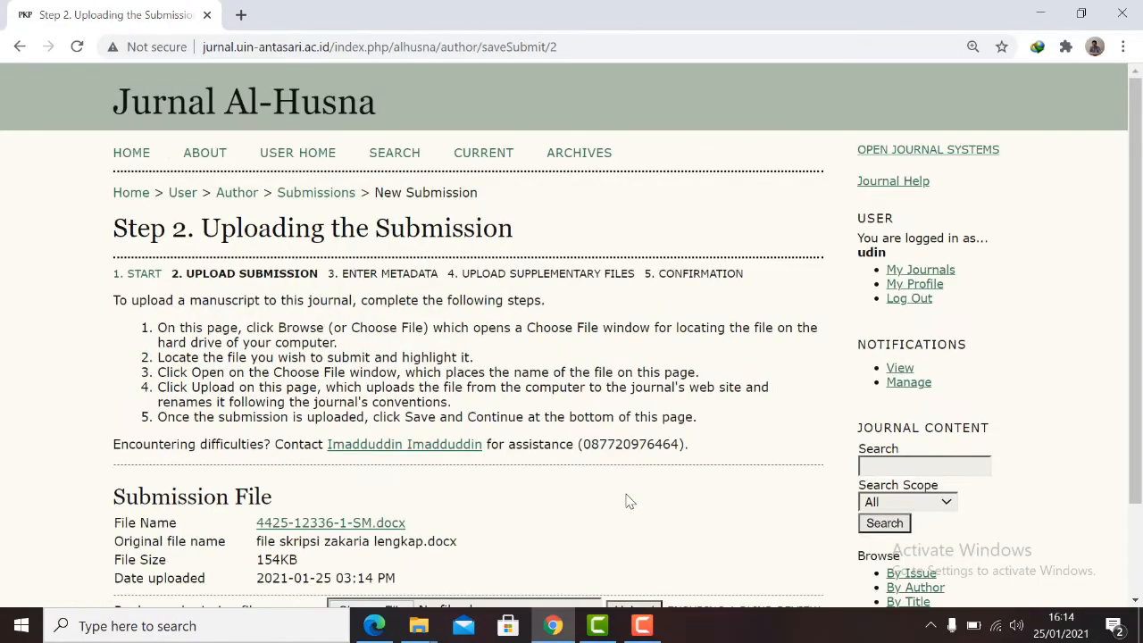
# Open and cancel the replacement file selection, and save the uploaded submission to continue to the metadata.
pyautogui.scroll(-2, 1136, 245)
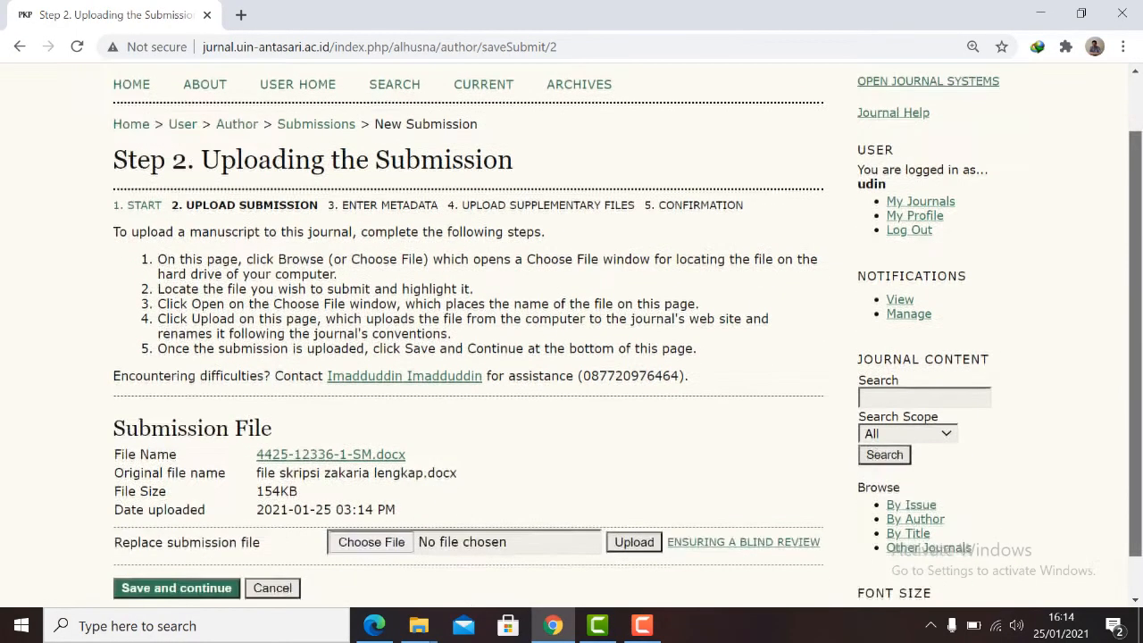
pyautogui.scroll(-1, 287, 447)
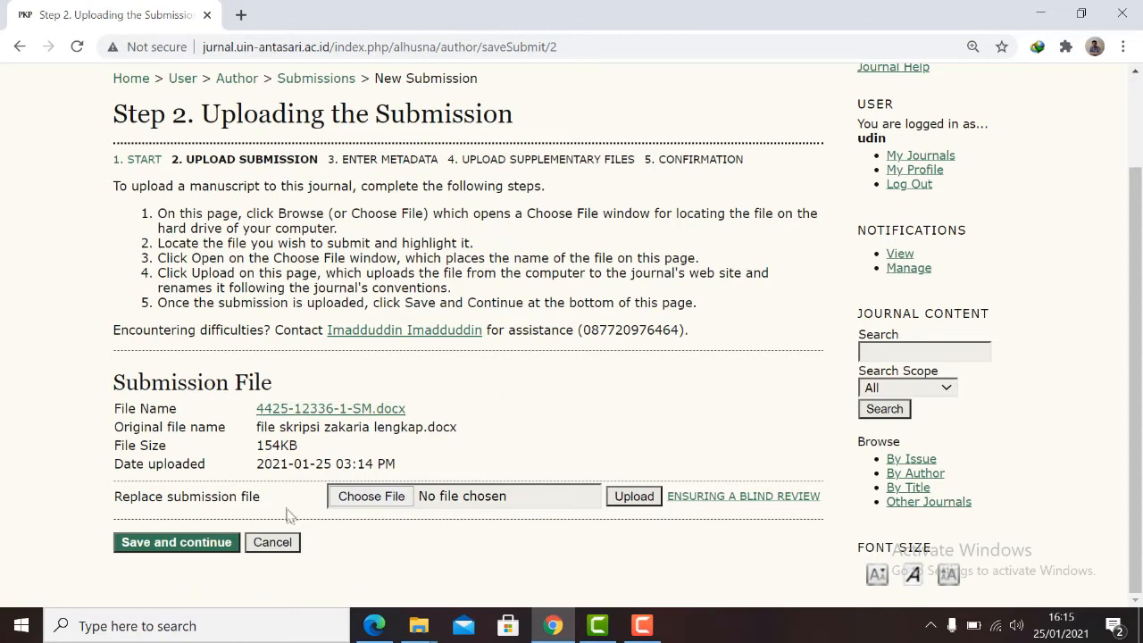
pyautogui.click(372, 497)
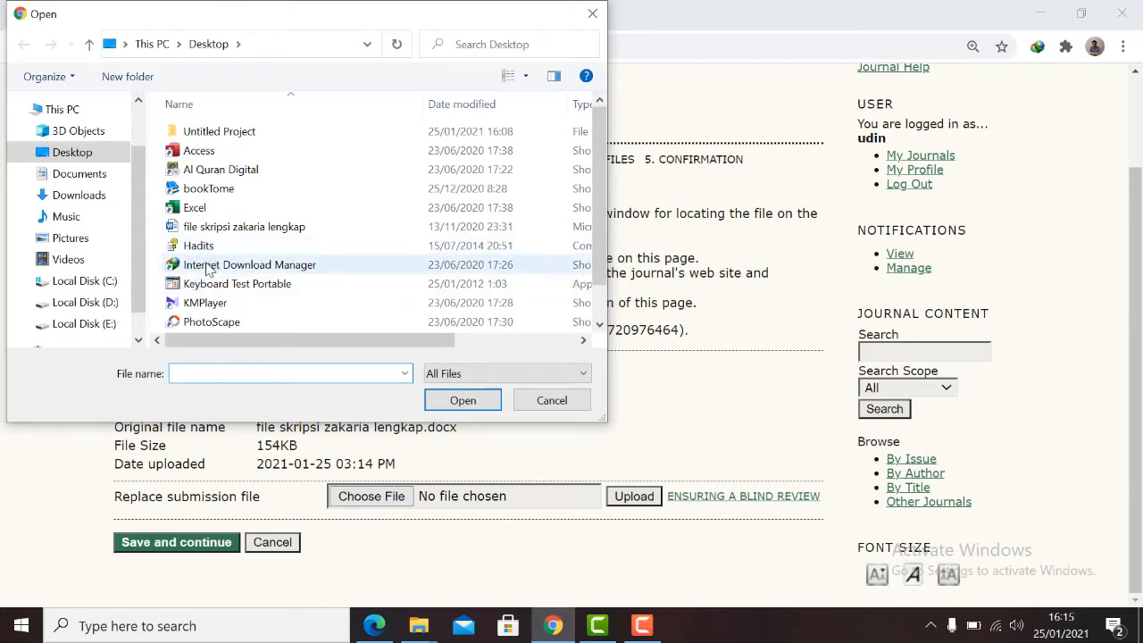
pyautogui.click(548, 404)
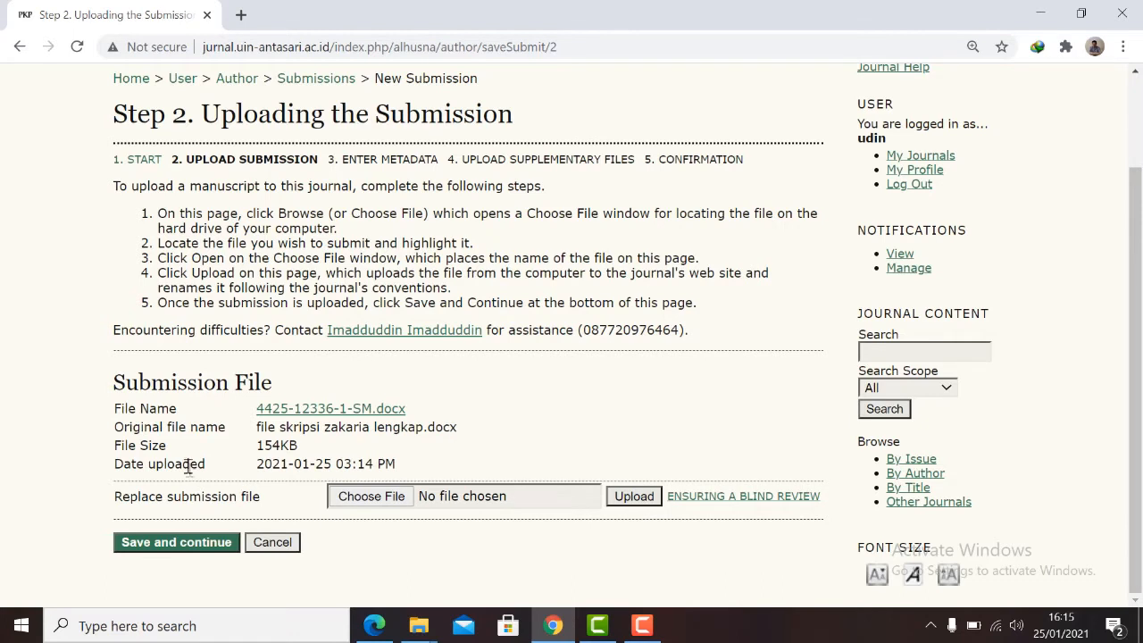
pyautogui.click(150, 553)
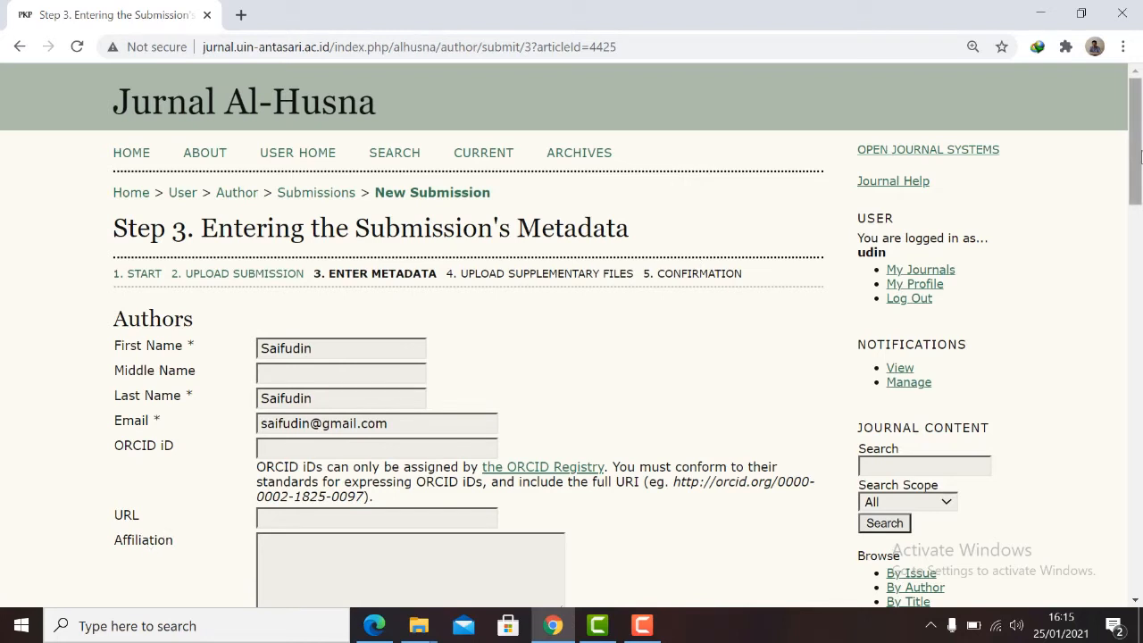
# Enter "UIN Antasari Banjarmasin" as the first author's affiliation.
pyautogui.moveTo(1136, 170); pyautogui.dragTo(1137, 210)
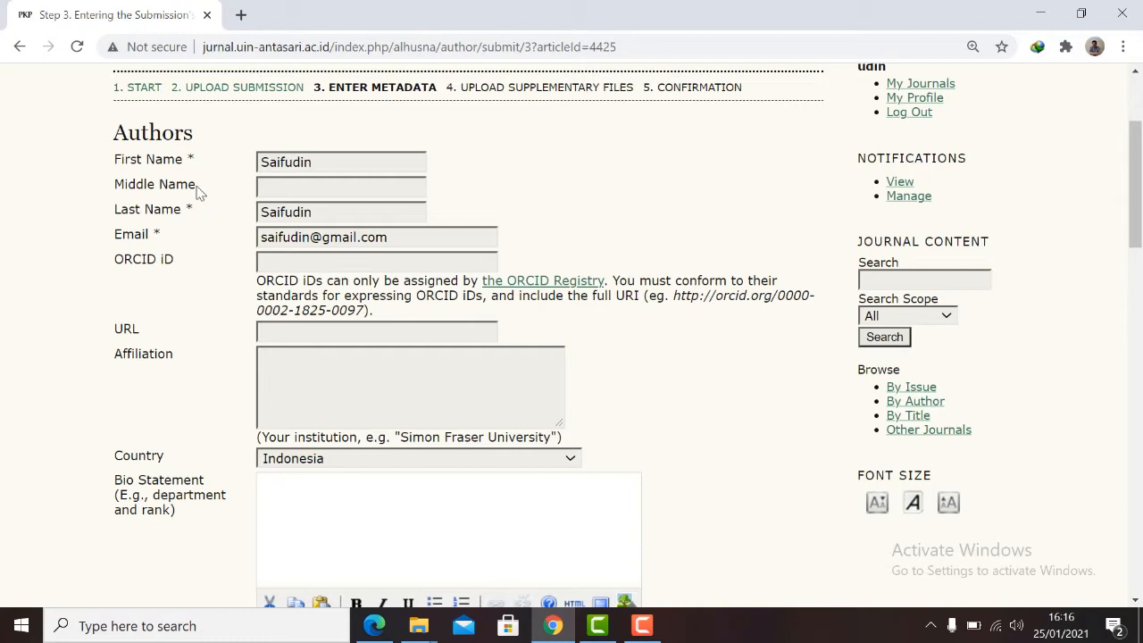
pyautogui.click(292, 369)
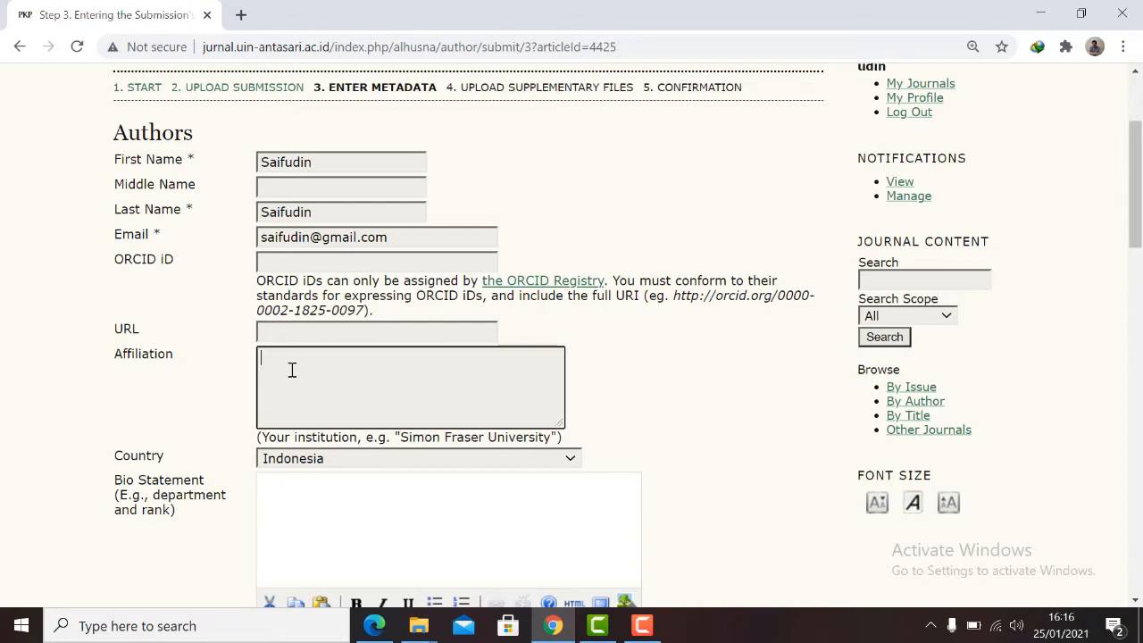
pyautogui.write('UIN Antasari Banjarmasin')
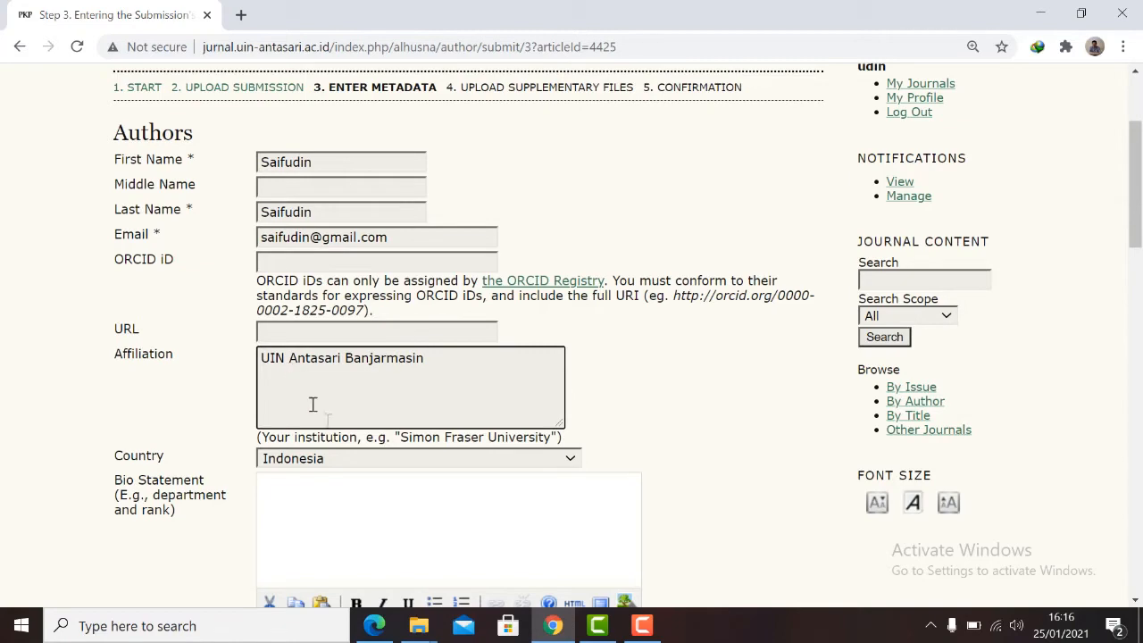
# Add a second author entry to the submission's metadata and review its blank fields.
pyautogui.moveTo(1133, 202)
pyautogui.mouseDown()
pyautogui.moveTo(1139, 264)
pyautogui.moveTo(1140, 210)
pyautogui.mouseUp()
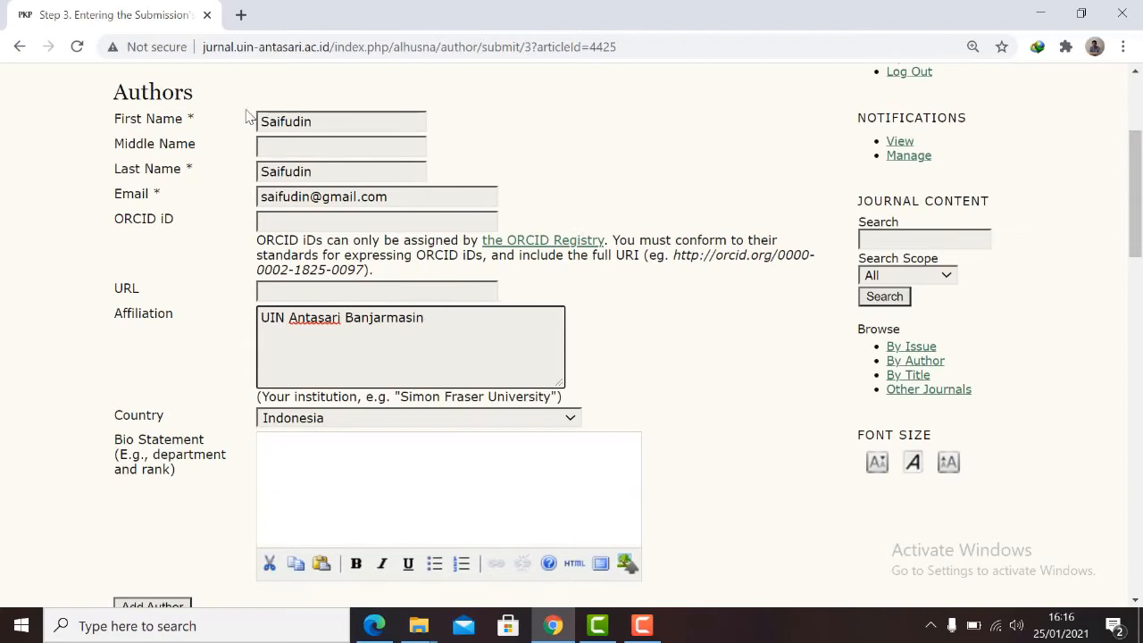
pyautogui.moveTo(1139, 201); pyautogui.dragTo(1140, 257)
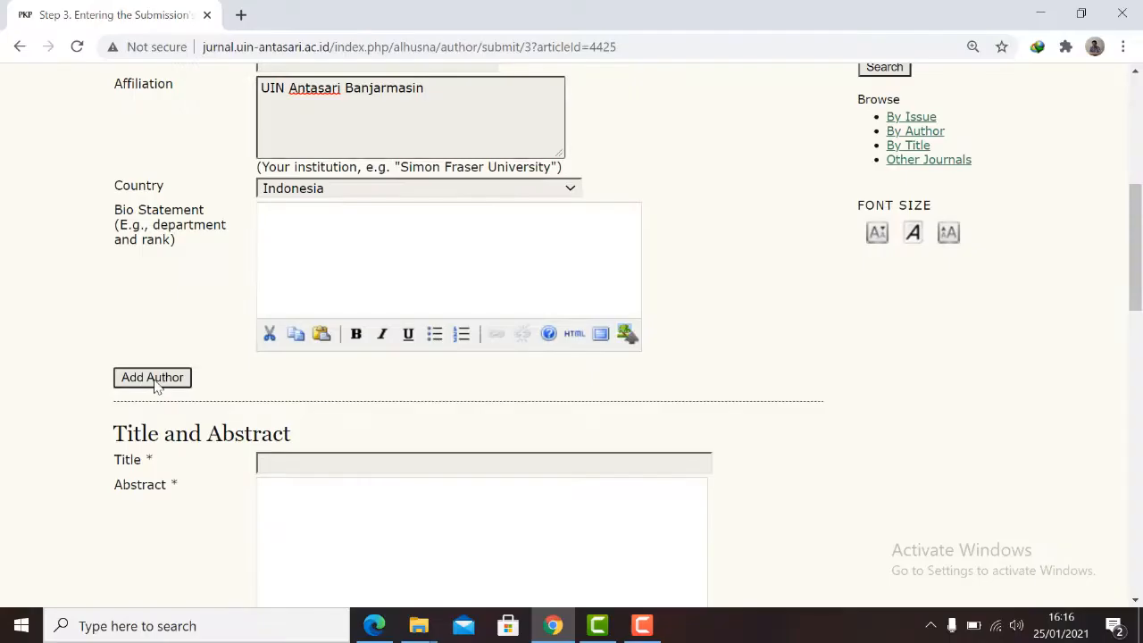
pyautogui.click(122, 382)
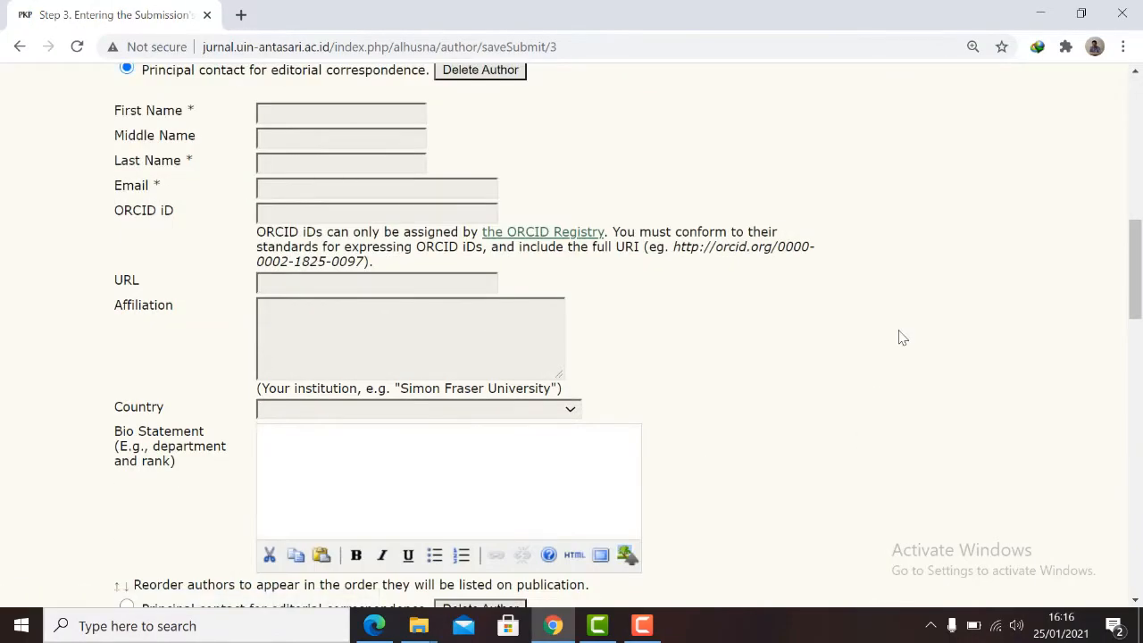
pyautogui.moveTo(1136, 301); pyautogui.dragTo(1106, 260)
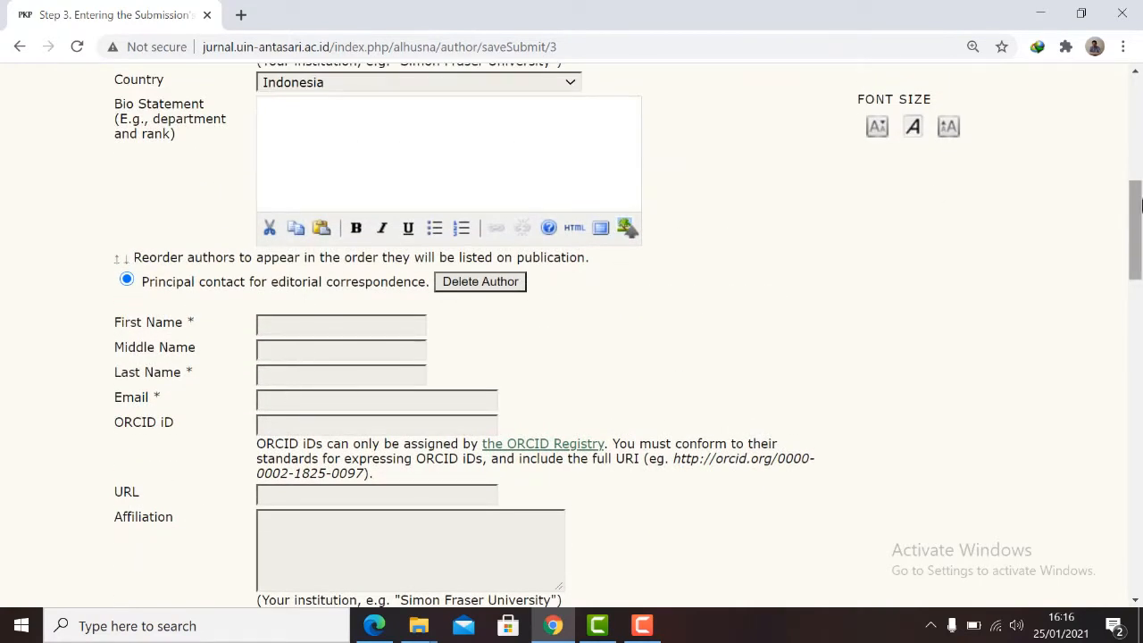
pyautogui.moveTo(1140, 223); pyautogui.dragTo(1142, 281)
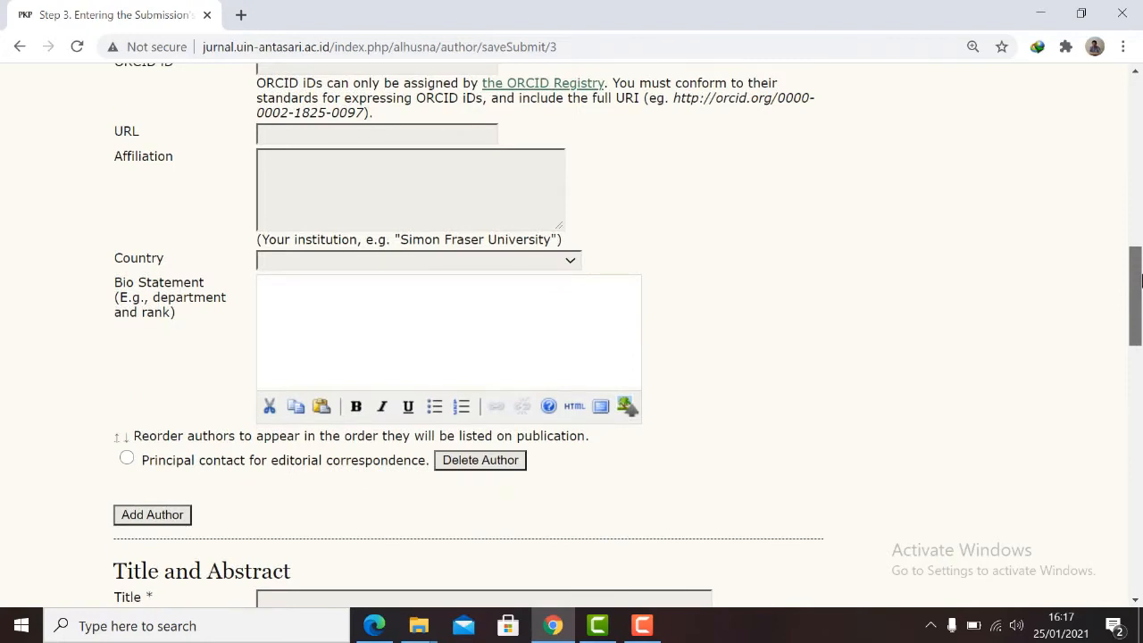
# Add a third blank author entry to the submission's metadata and delete it again.
pyautogui.moveTo(1142, 281); pyautogui.dragTo(1140, 307)
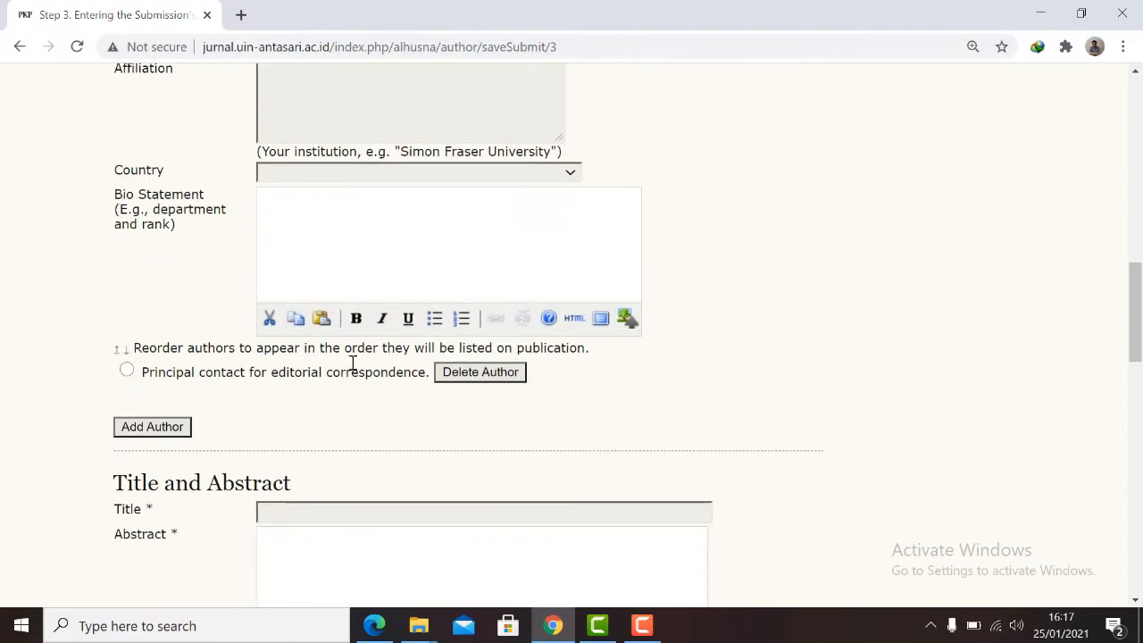
pyautogui.click(178, 430)
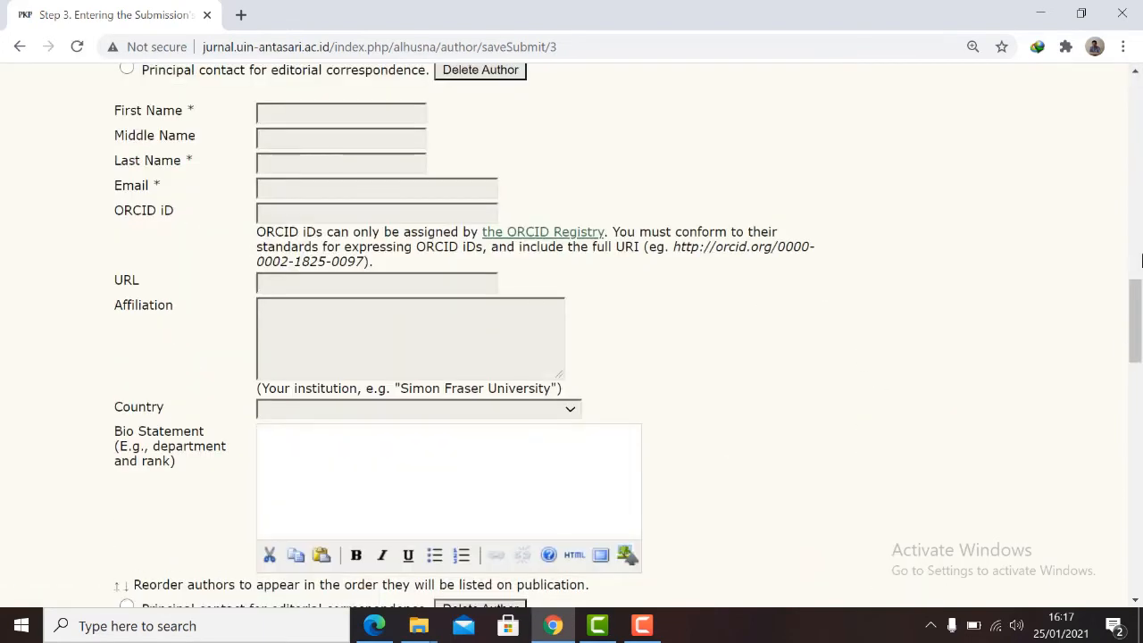
pyautogui.moveTo(1138, 286); pyautogui.dragTo(1138, 335)
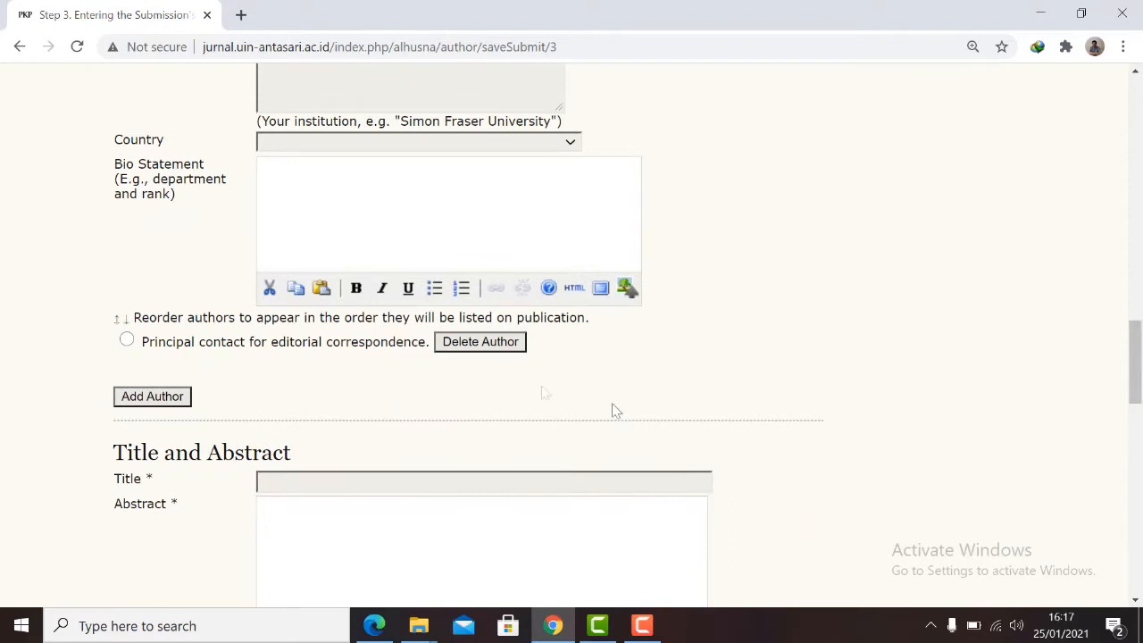
pyautogui.click(477, 345)
# Mark the blank second author as the principal contact for editorial correspondence, and delete that author entry.
pyautogui.moveTo(1137, 297); pyautogui.dragTo(1139, 231)
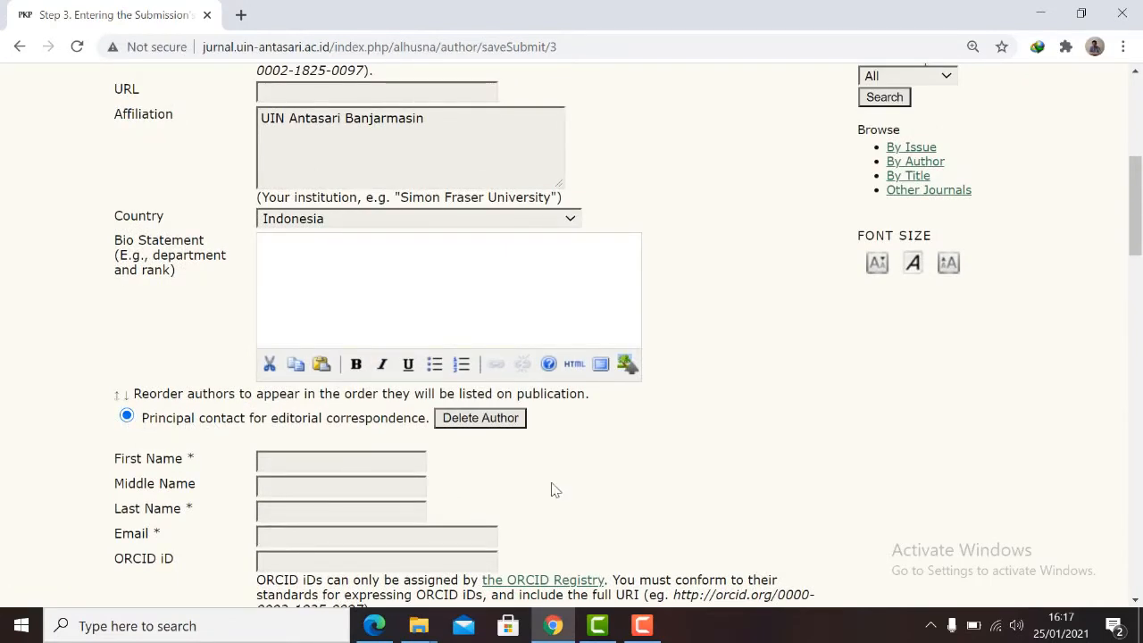
pyautogui.moveTo(1140, 225)
pyautogui.mouseDown()
pyautogui.moveTo(1141, 204)
pyautogui.moveTo(1140, 215)
pyautogui.mouseUp()
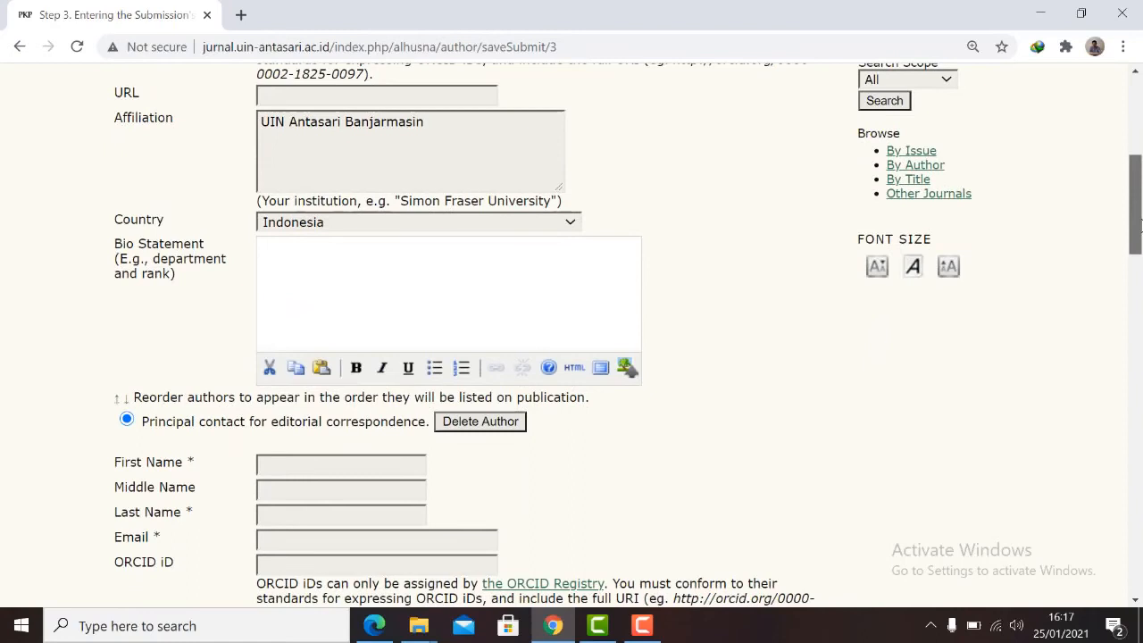
pyautogui.moveTo(1139, 225); pyautogui.dragTo(1133, 236)
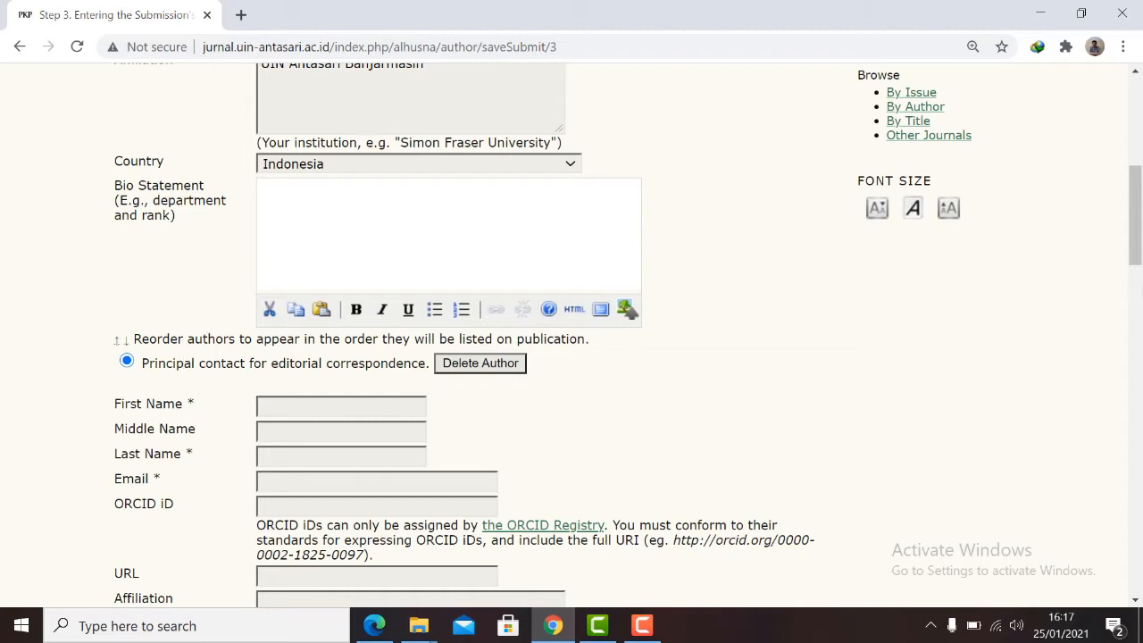
pyautogui.scroll(-1, 1140, 266)
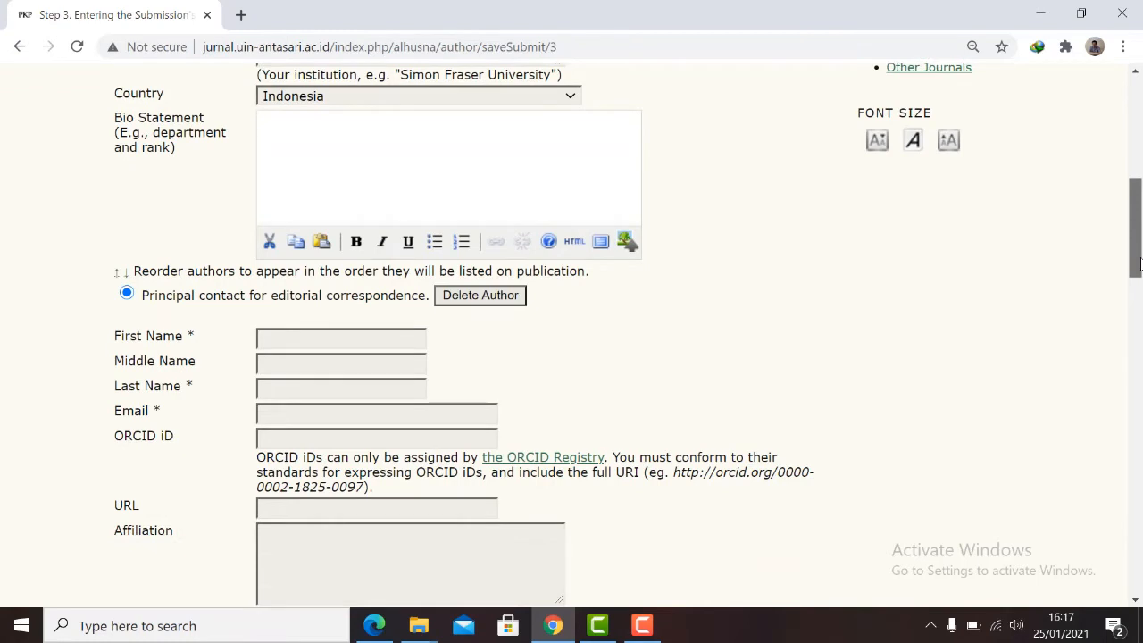
pyautogui.scroll(-4, 1140, 265)
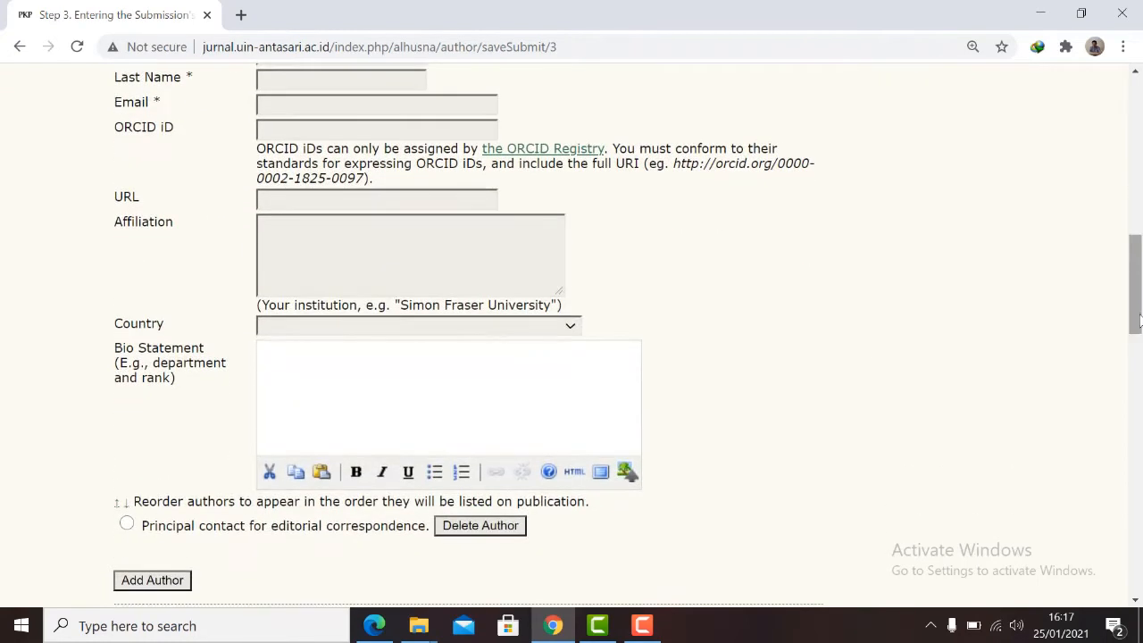
pyautogui.click(127, 525)
pyautogui.scroll(3, 1141, 311)
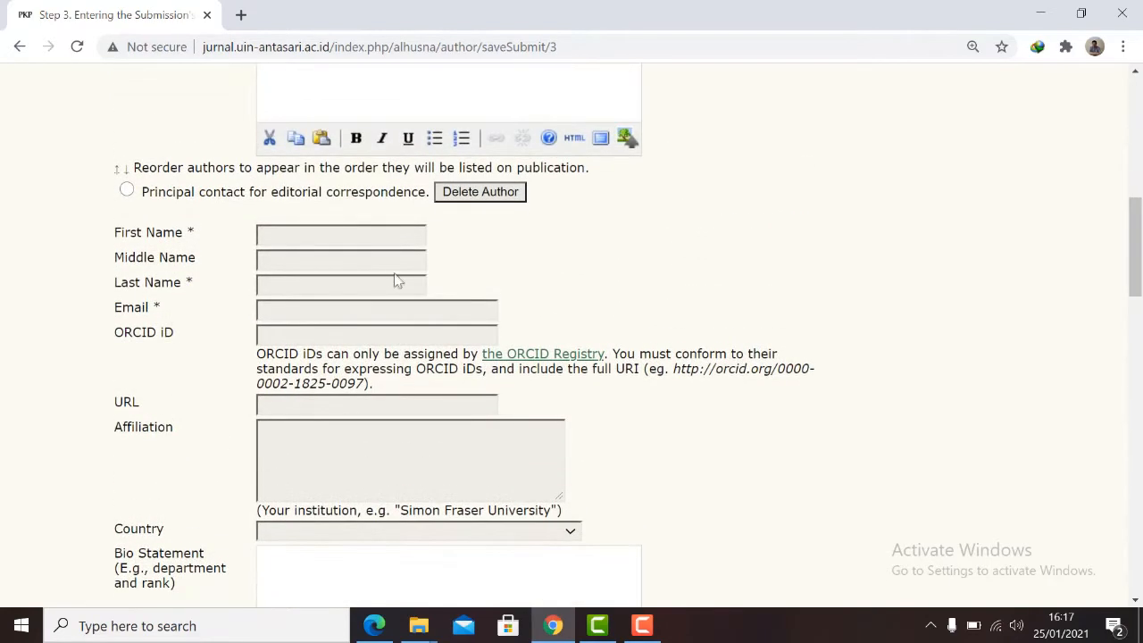
pyautogui.moveTo(1139, 234); pyautogui.dragTo(1141, 293)
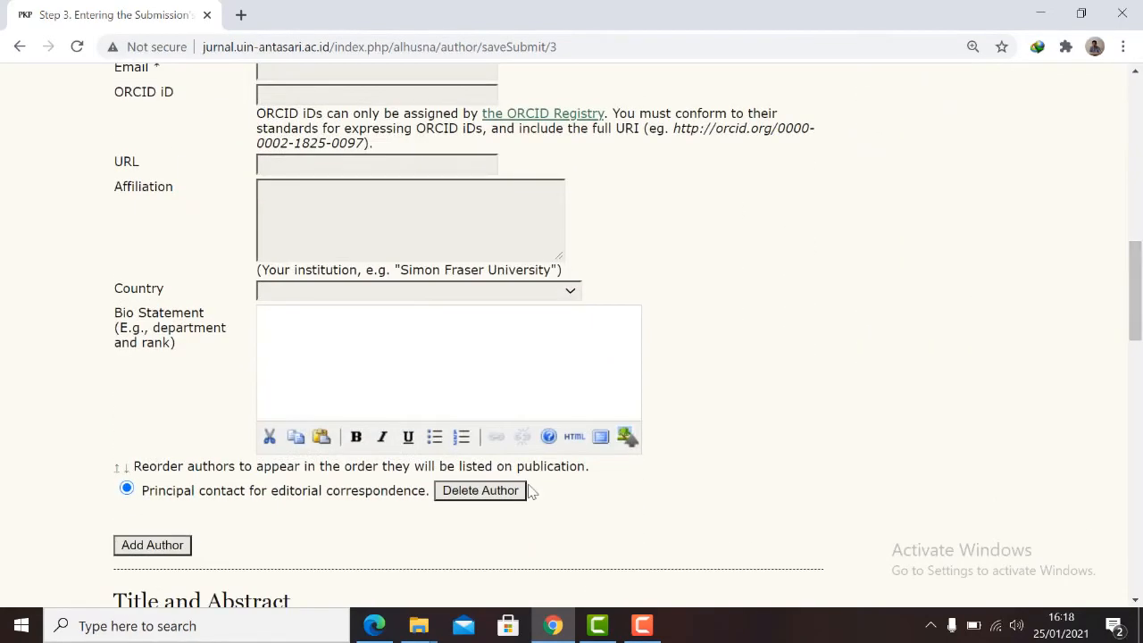
pyautogui.click(480, 496)
# Enter "HUbungan Antara Eceng Gondok dengan Kejadian Banjir di Kalimantan Selatan" as the submission's title.
pyautogui.moveTo(1139, 229); pyautogui.dragTo(1139, 327)
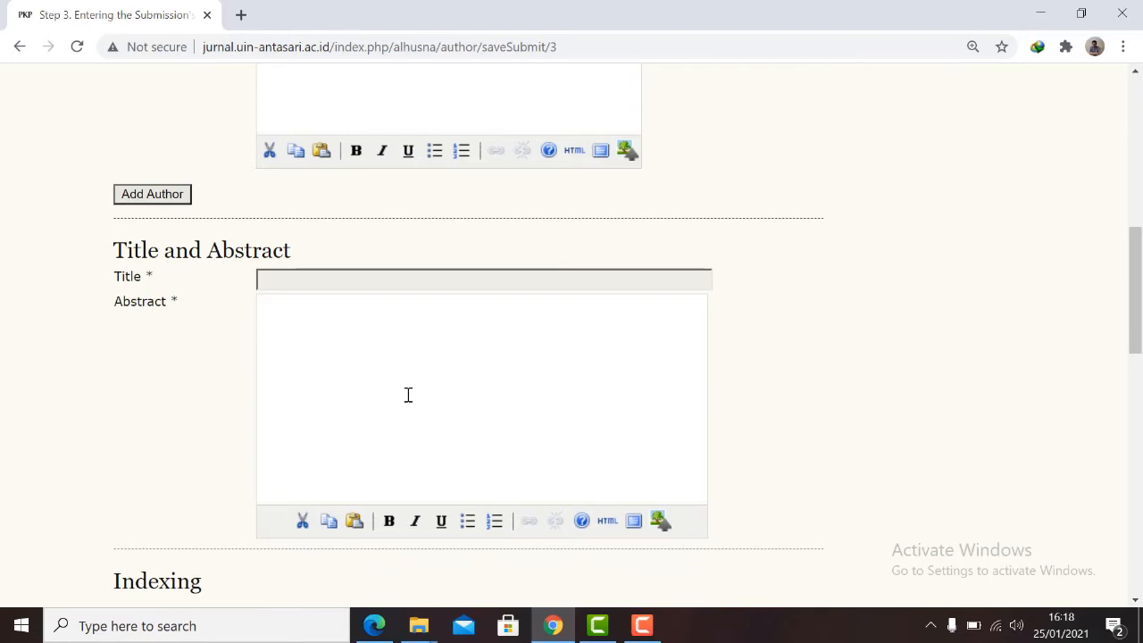
pyautogui.click(271, 281)
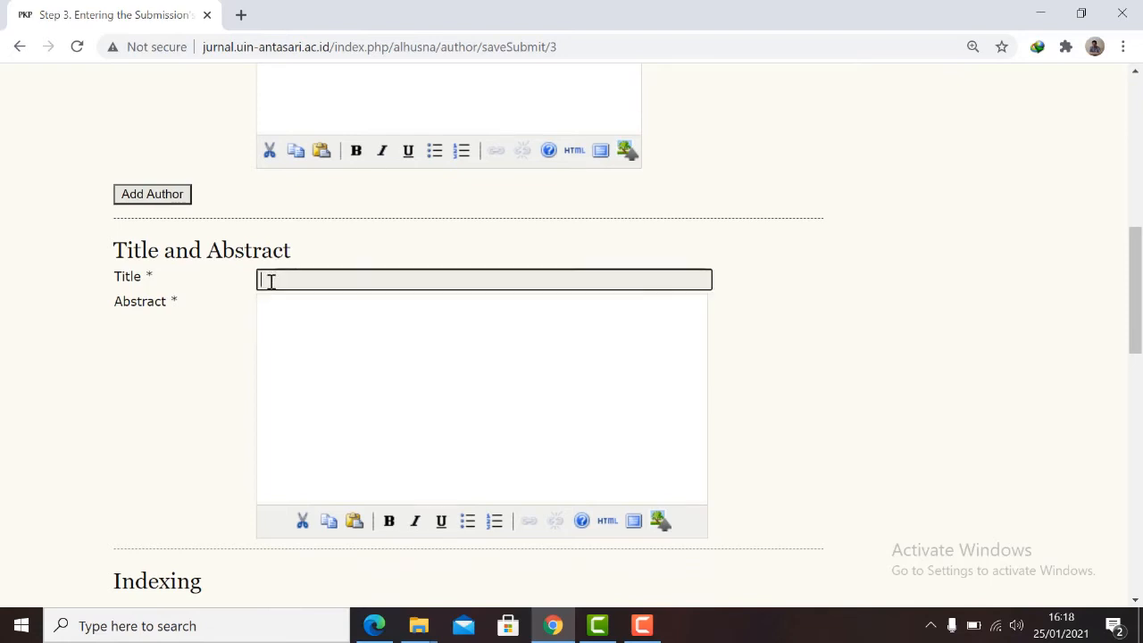
pyautogui.write('Hubungan Antara')
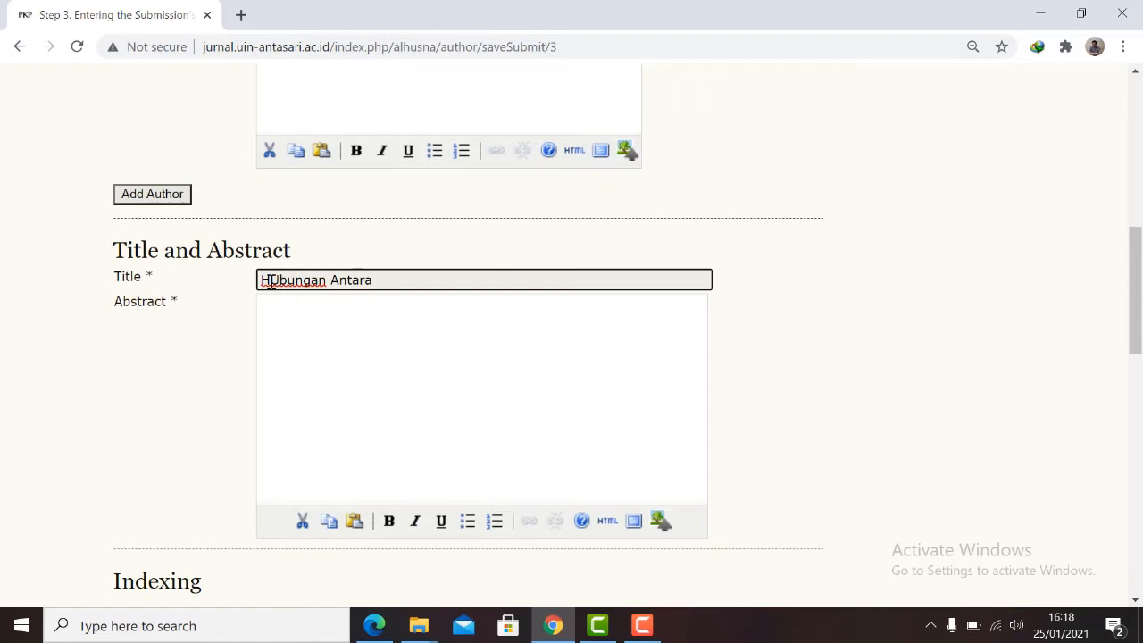
pyautogui.write(' Ec')
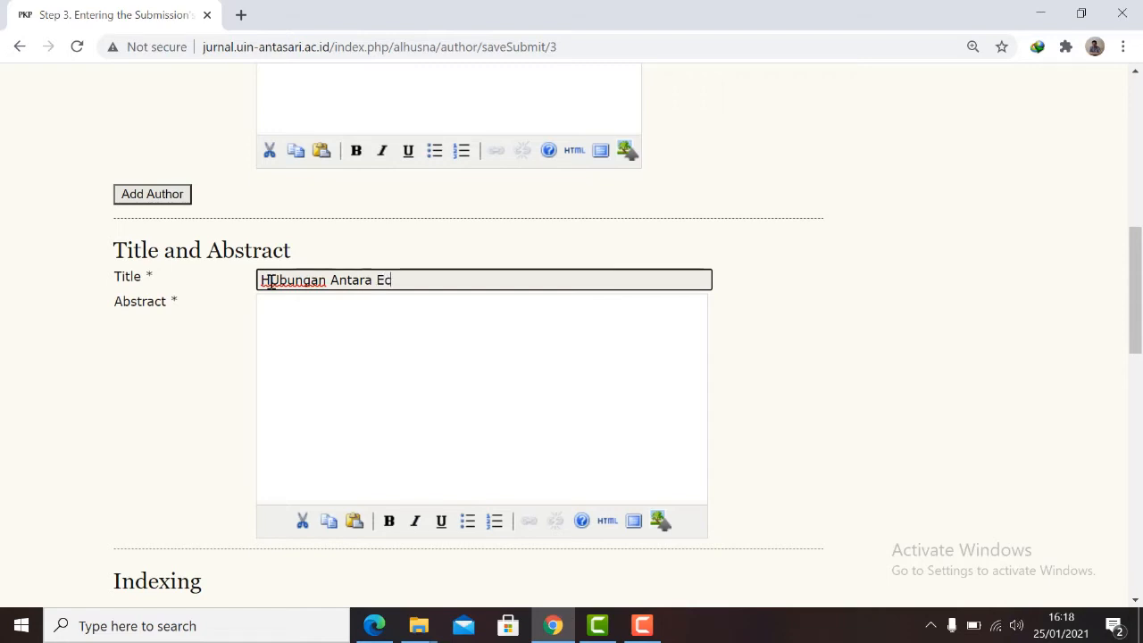
pyautogui.write('eng Gondo')
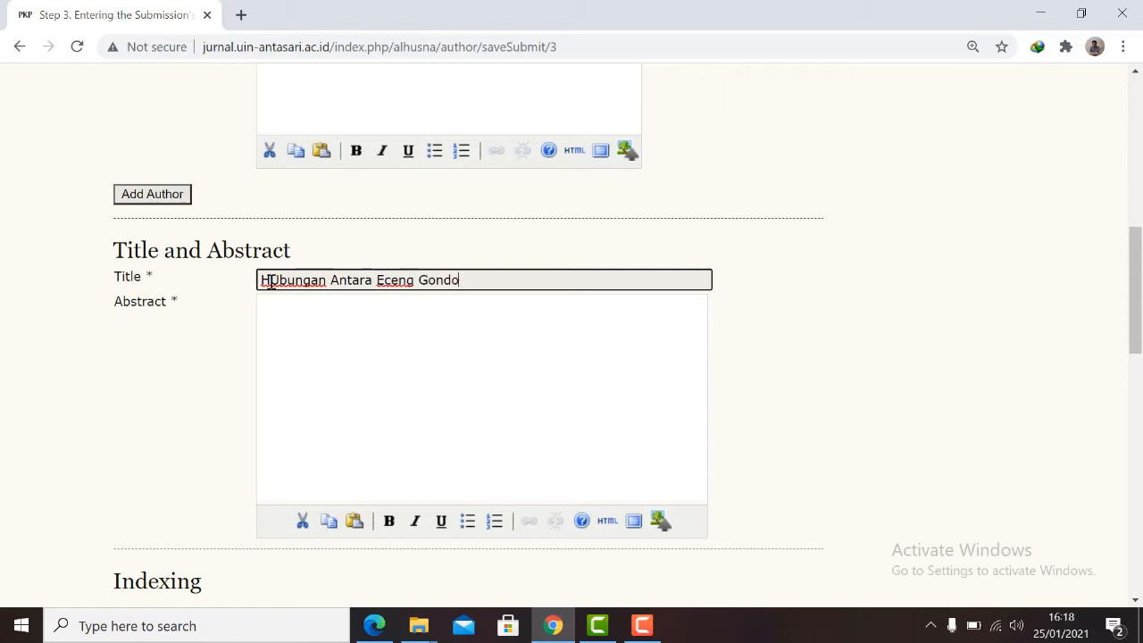
pyautogui.write('k dengan Kejadian Ban')
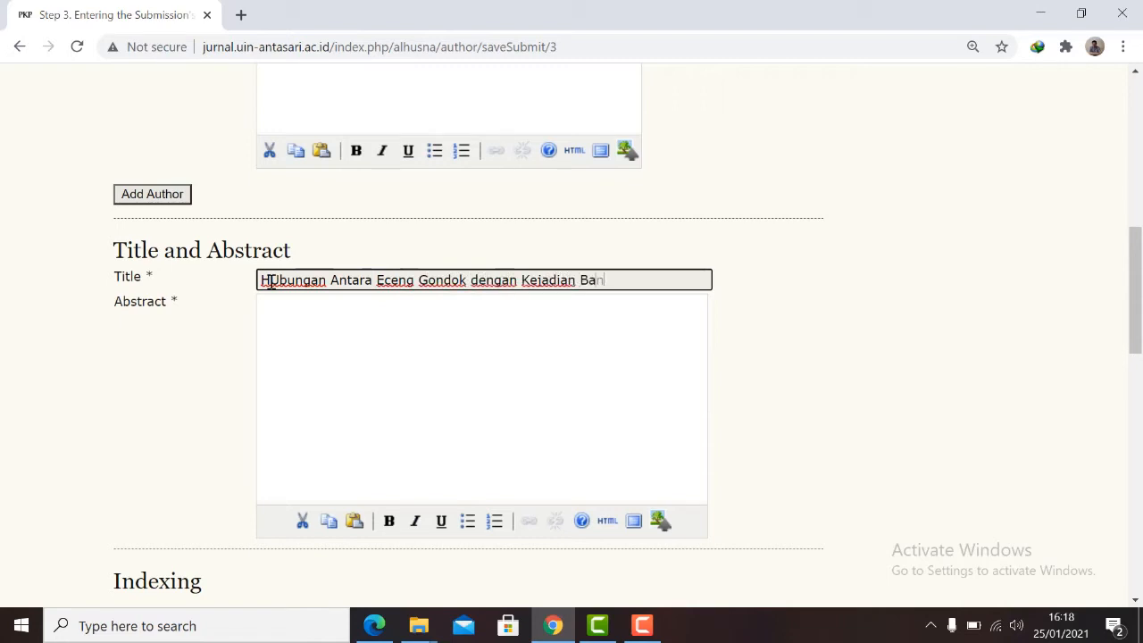
pyautogui.write('jir di')
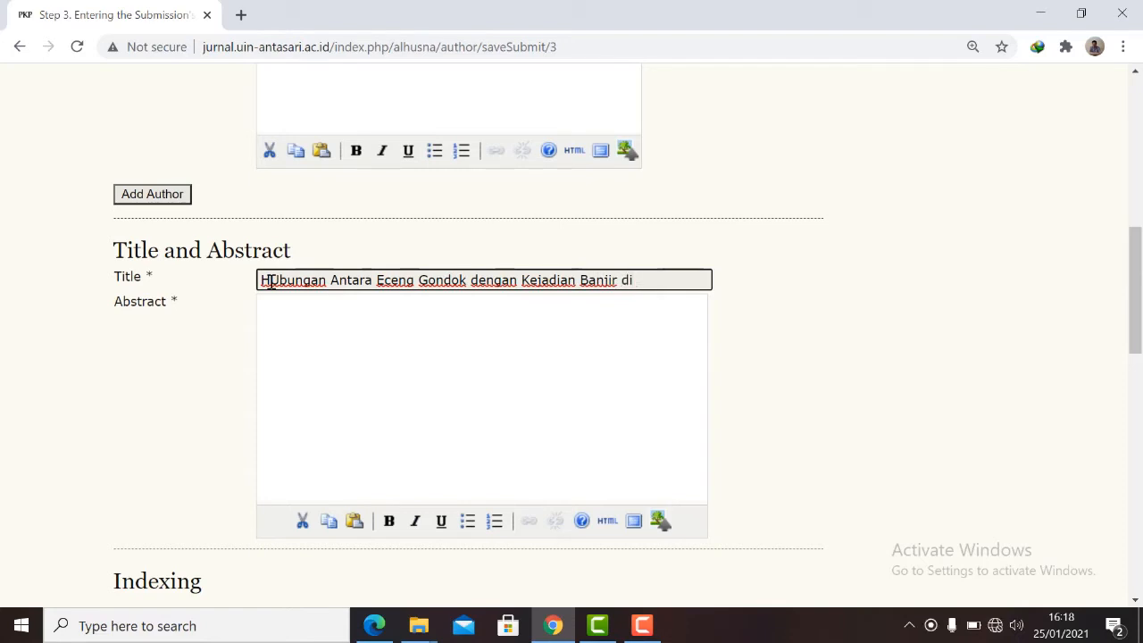
pyautogui.write(' Kalimantan Selatan')
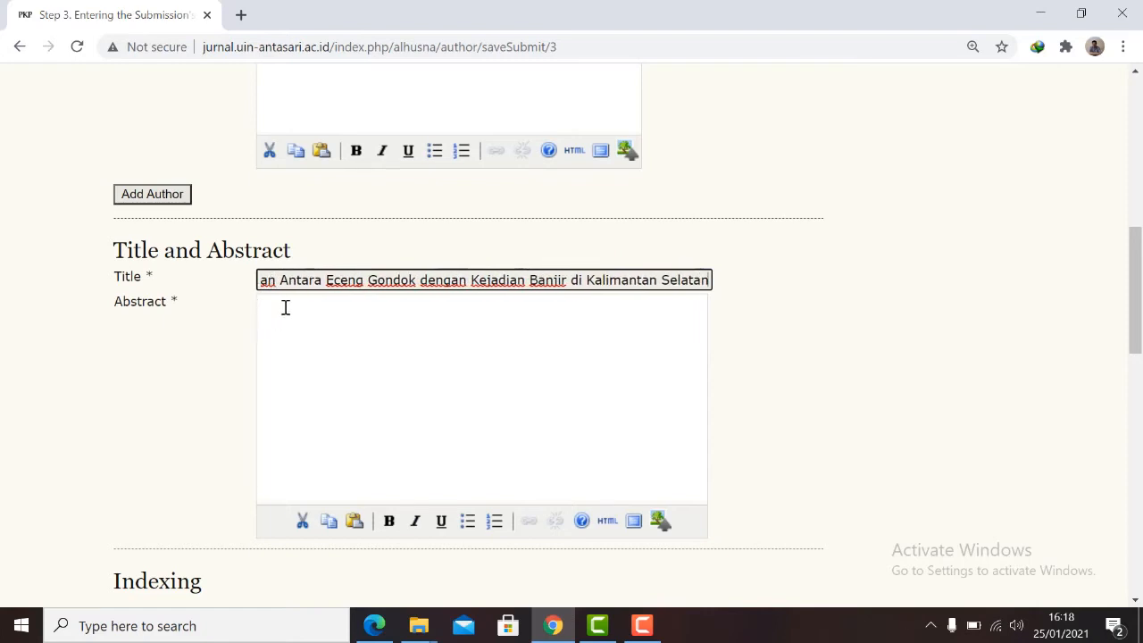
# Write the abstract as "Tujuan penelitian ini adalah....dengan menggunakan metode....subjeknya adlah...hasilnya adalah....".
pyautogui.click(285, 312)
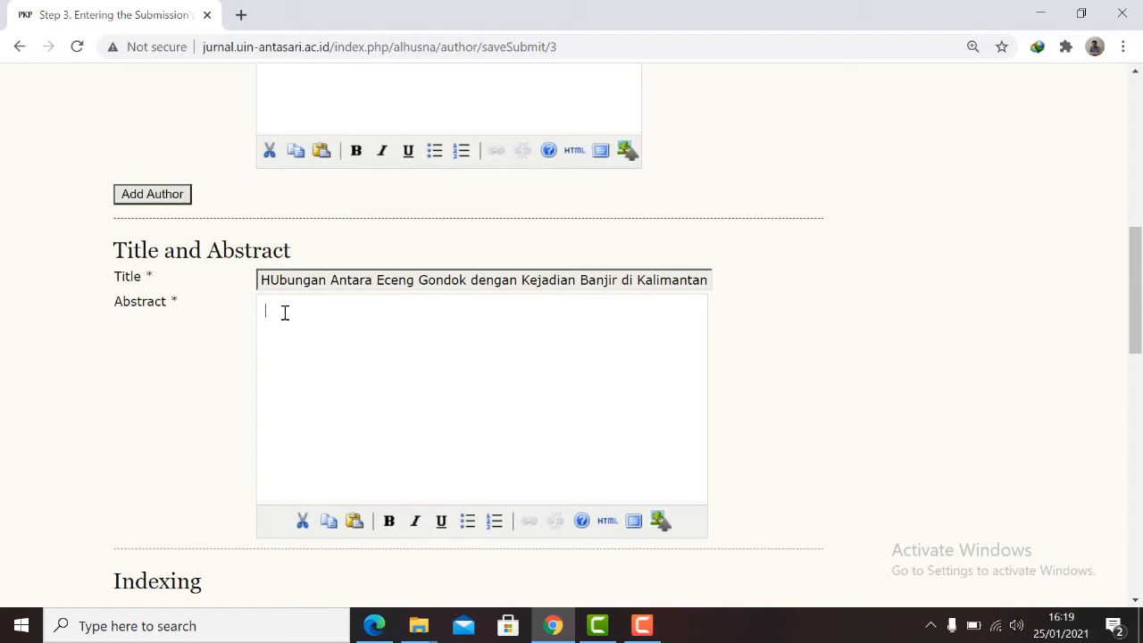
pyautogui.write('Tujuan penelitian Ini adalah....')
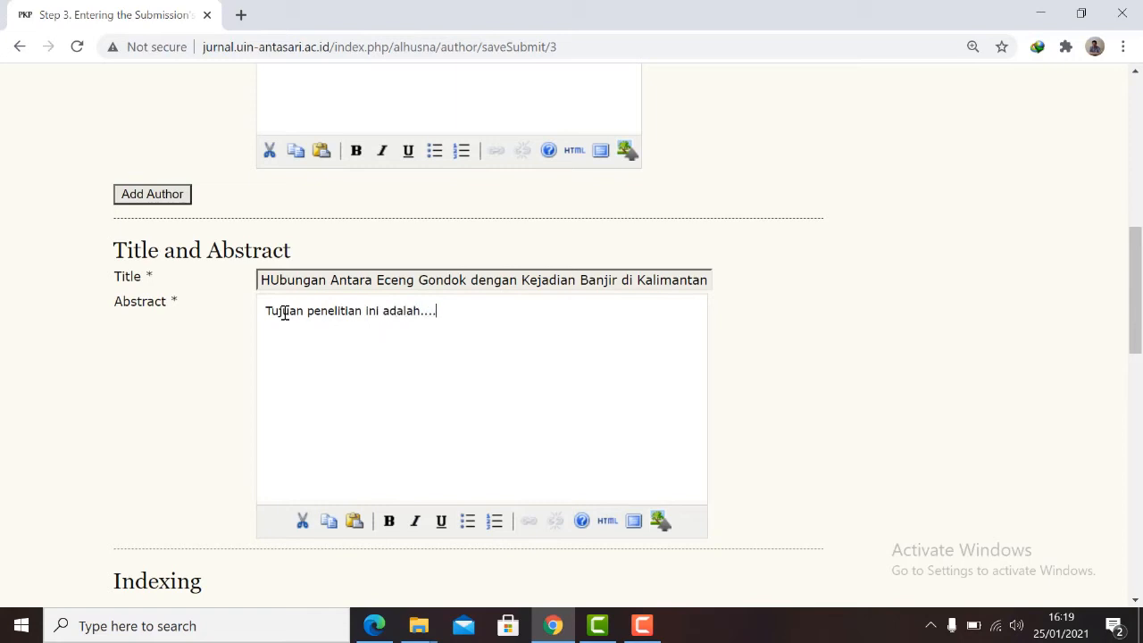
pyautogui.write('dengan menggunakan met')
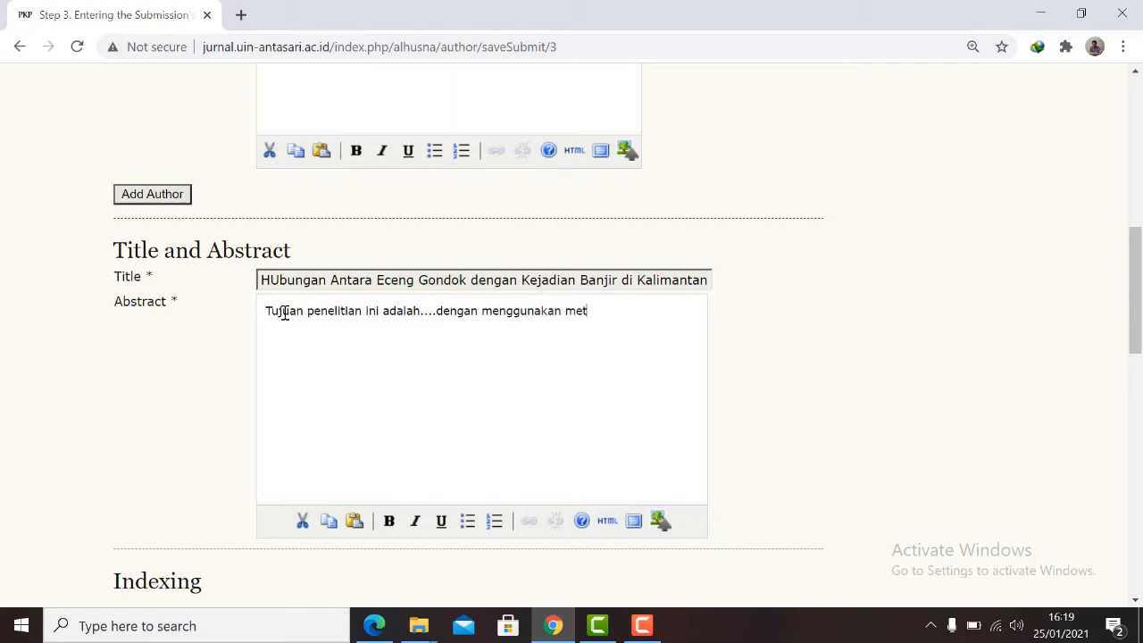
pyautogui.write('ode....subjeknya adlah...hasil')
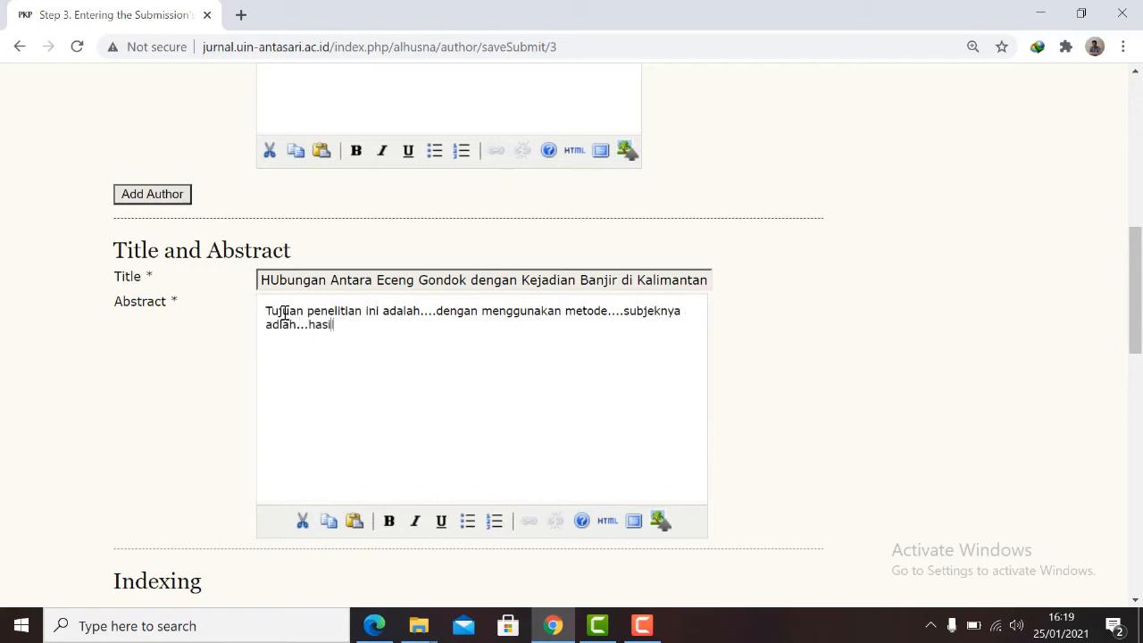
pyautogui.write('nya adalah....')
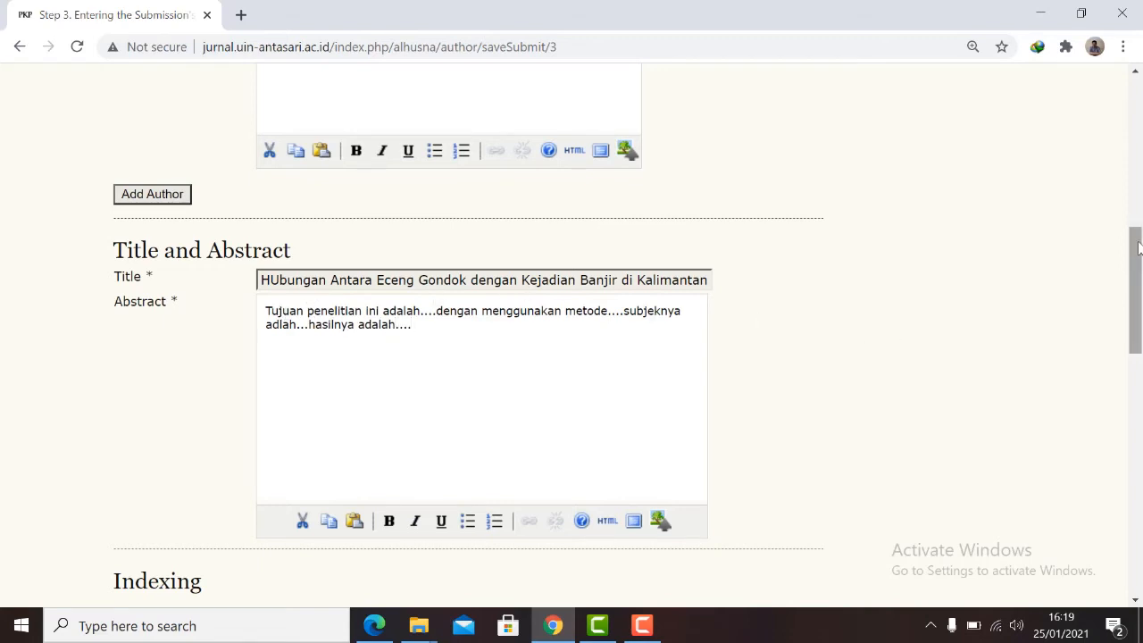
# Enter the indexing keywords "eceng gondok; Kejadian Banjir; Kalimantan Selatan", separated by semicolons.
pyautogui.moveTo(1137, 256); pyautogui.dragTo(1140, 277)
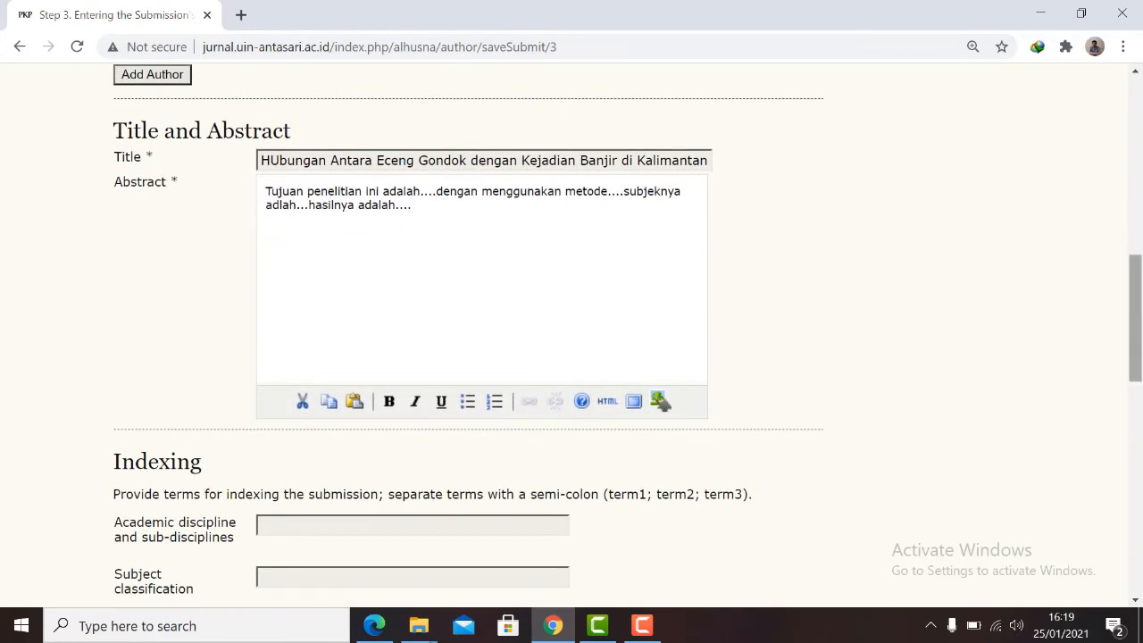
pyautogui.moveTo(1141, 292); pyautogui.dragTo(1138, 368)
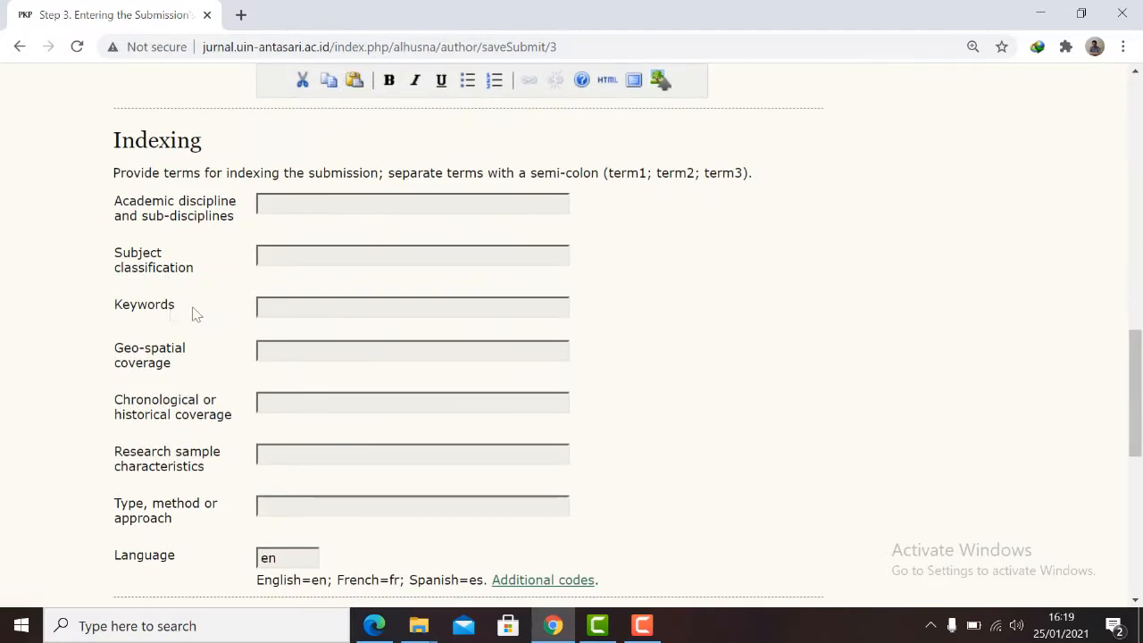
pyautogui.click(274, 308)
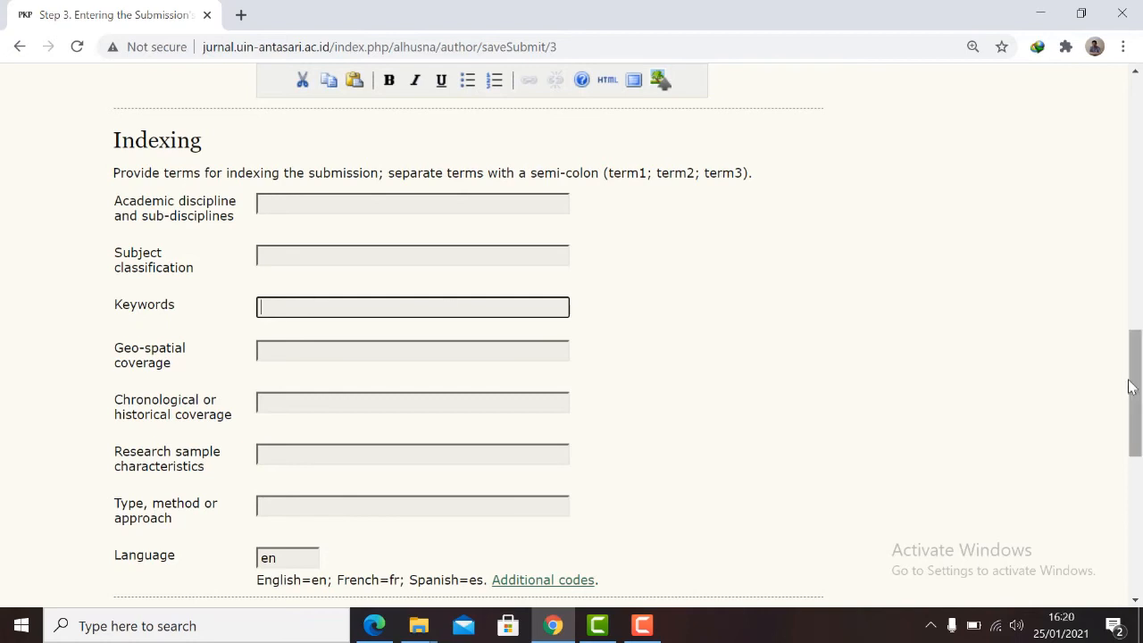
pyautogui.moveTo(1132, 386); pyautogui.dragTo(1138, 304)
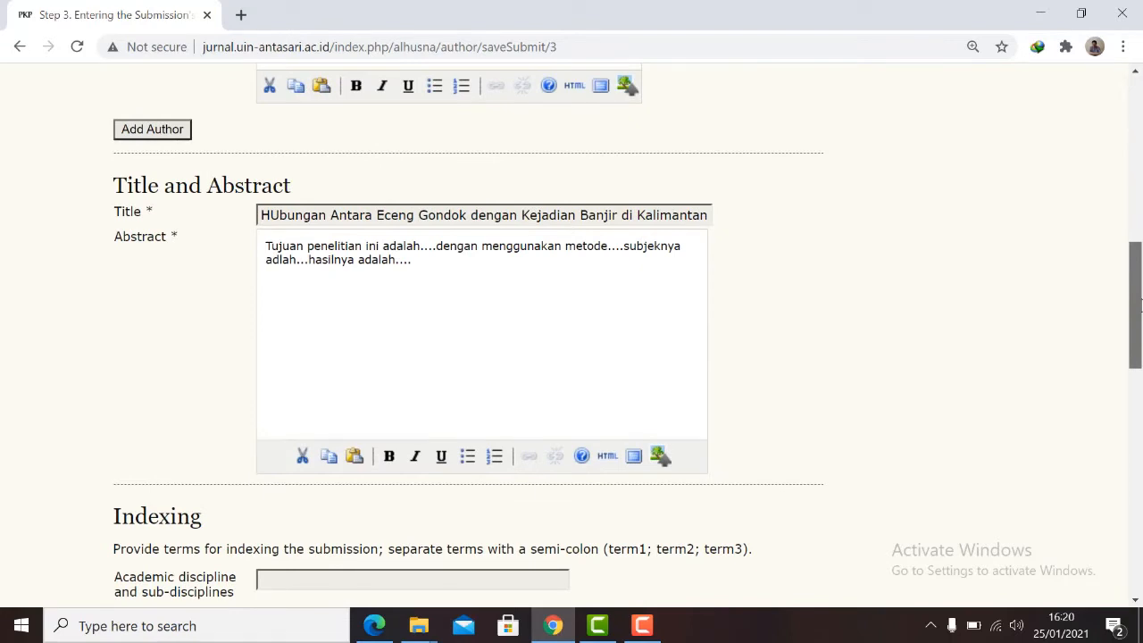
pyautogui.moveTo(1138, 305); pyautogui.dragTo(1138, 358)
pyautogui.write('ceng')
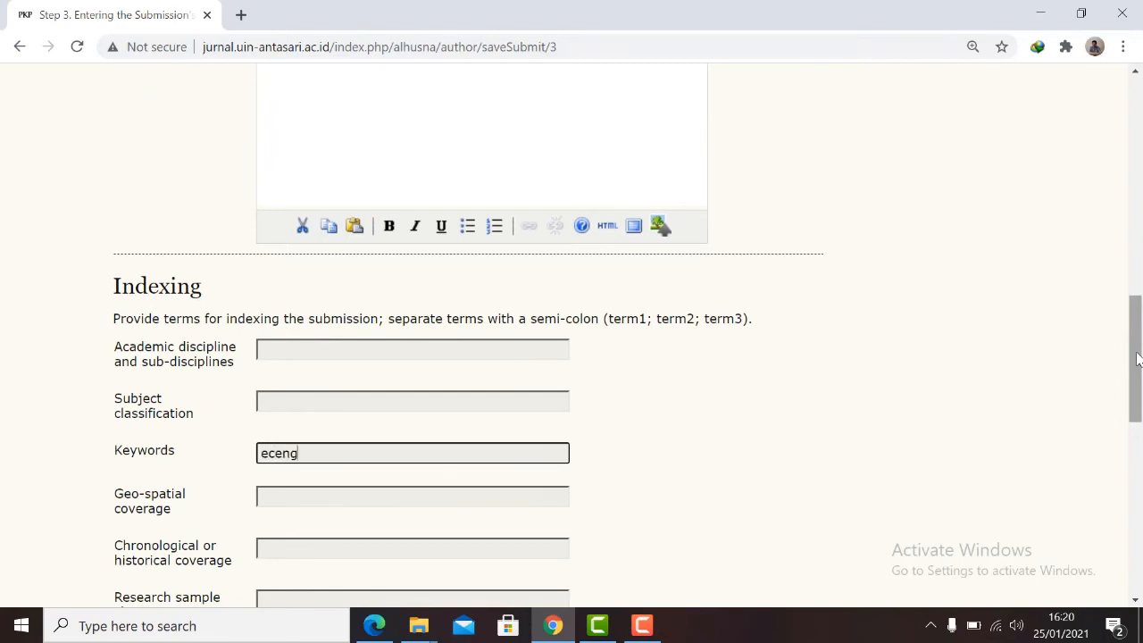
pyautogui.write(' gondok')
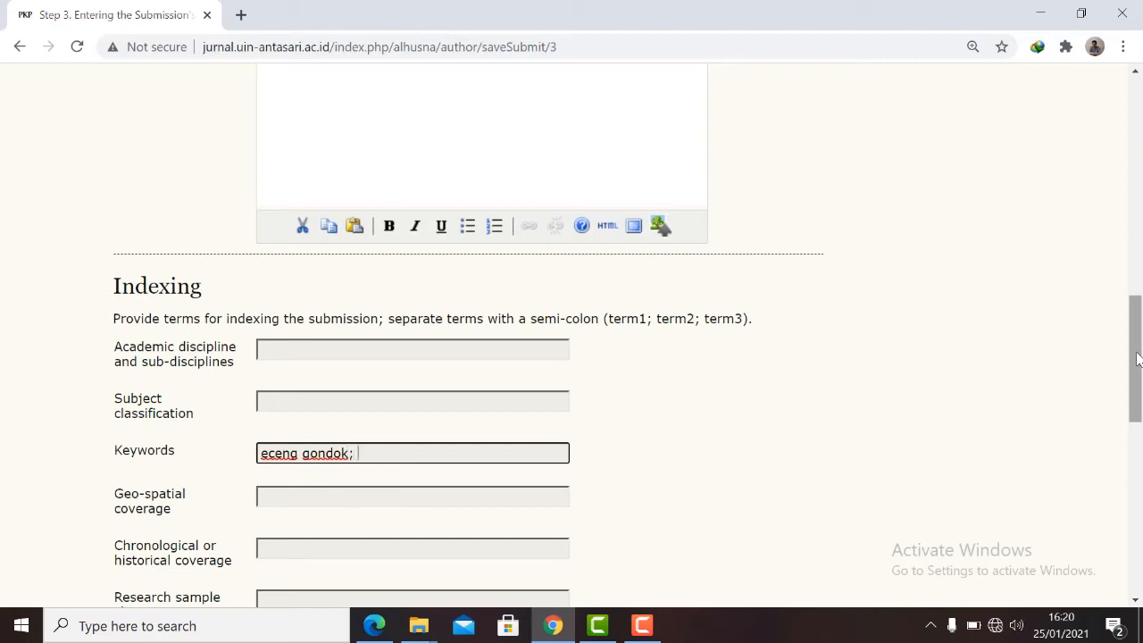
pyautogui.write('; Kejaidian Banjir')
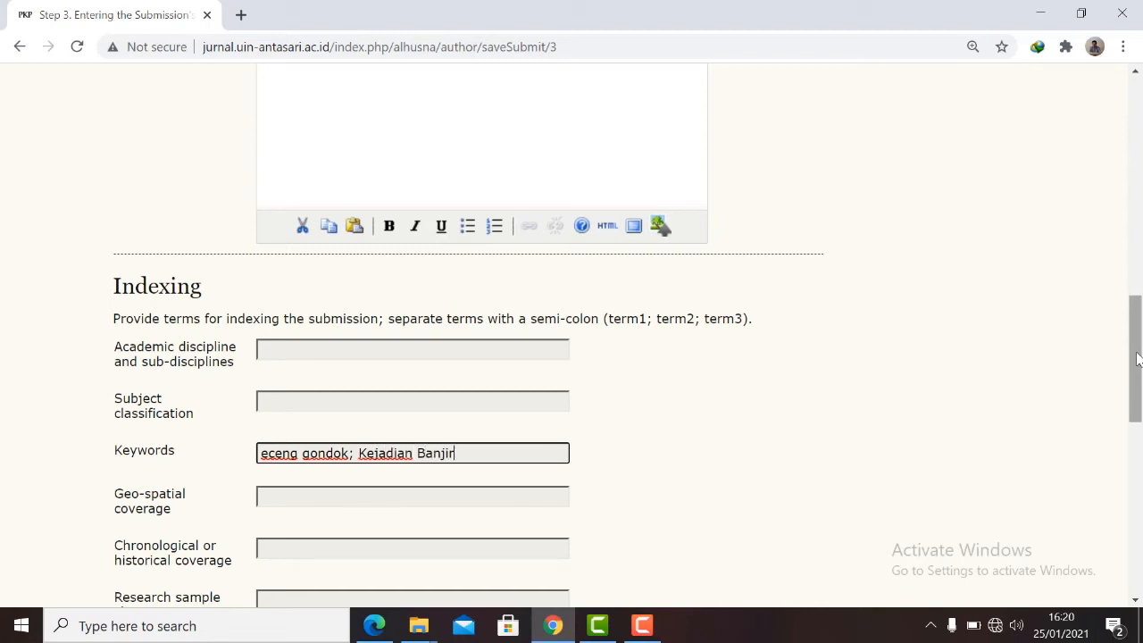
pyautogui.write('; Kalimantan Selatan')
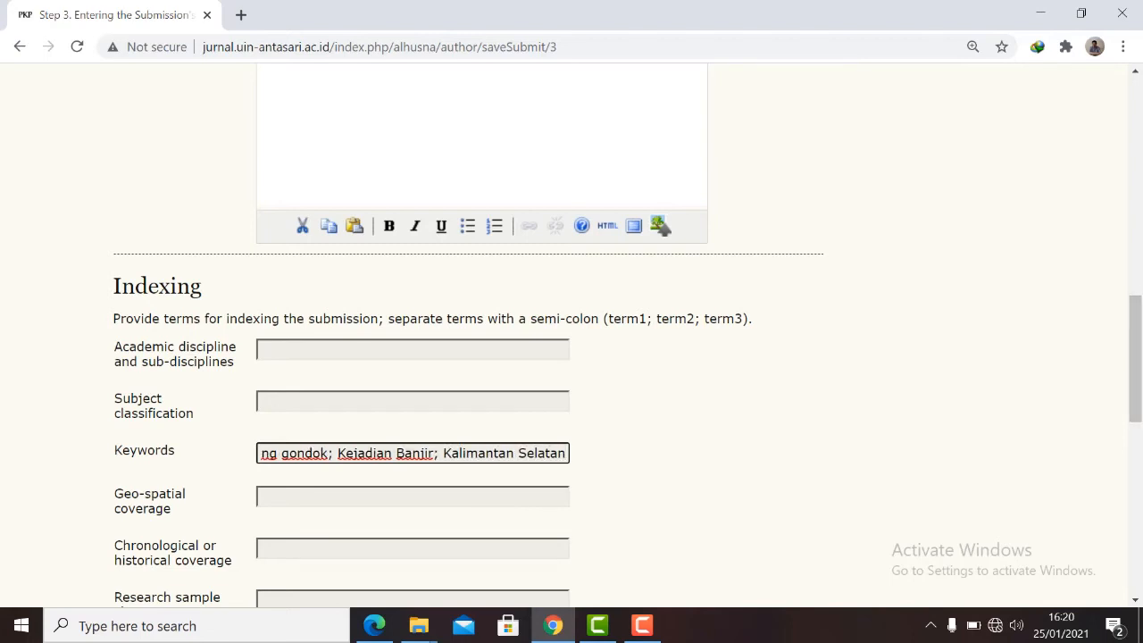
# Enter the placeholder text "XXXXX, XXXXX" in the submission's list of references.
pyautogui.scroll(-1, 1136, 330)
pyautogui.moveTo(1136, 331); pyautogui.dragTo(1108, 477)
pyautogui.click(378, 428)
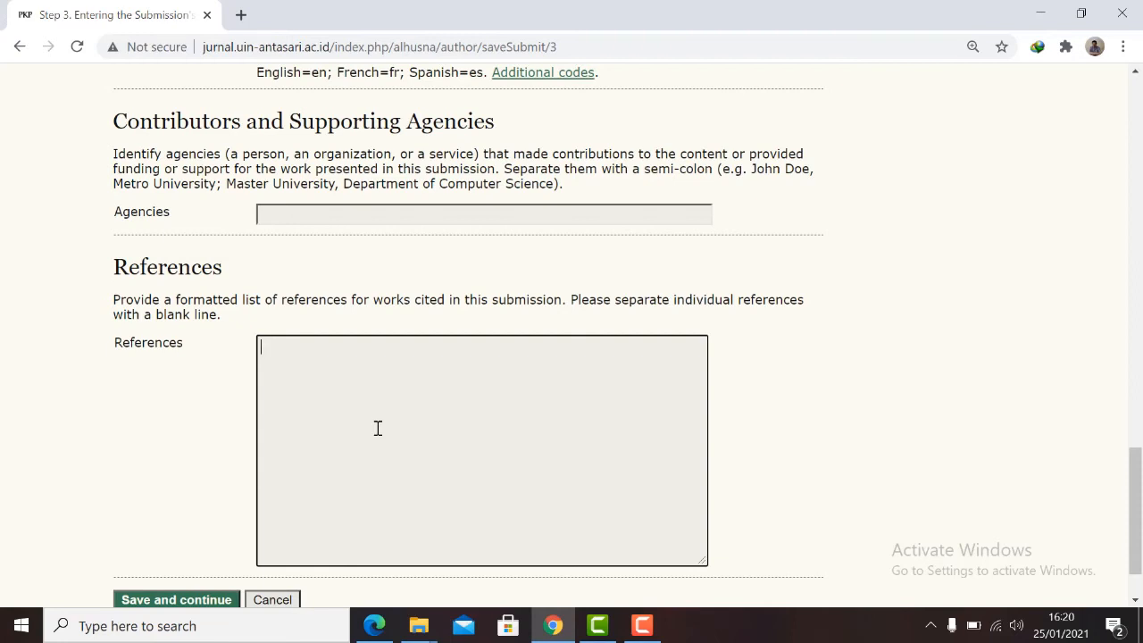
pyautogui.write('XXXXX, XXXXX')
pyautogui.moveTo(1134, 487); pyautogui.dragTo(1102, 545)
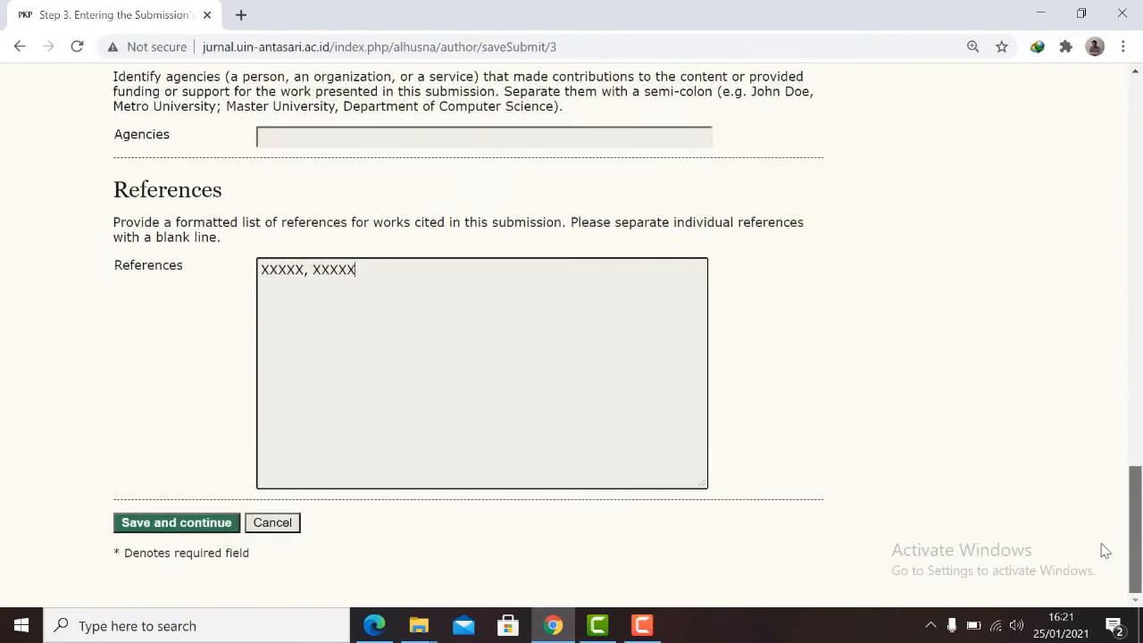
# Save the metadata and finish the submission without adding any supplementary files.
pyautogui.click(132, 522)
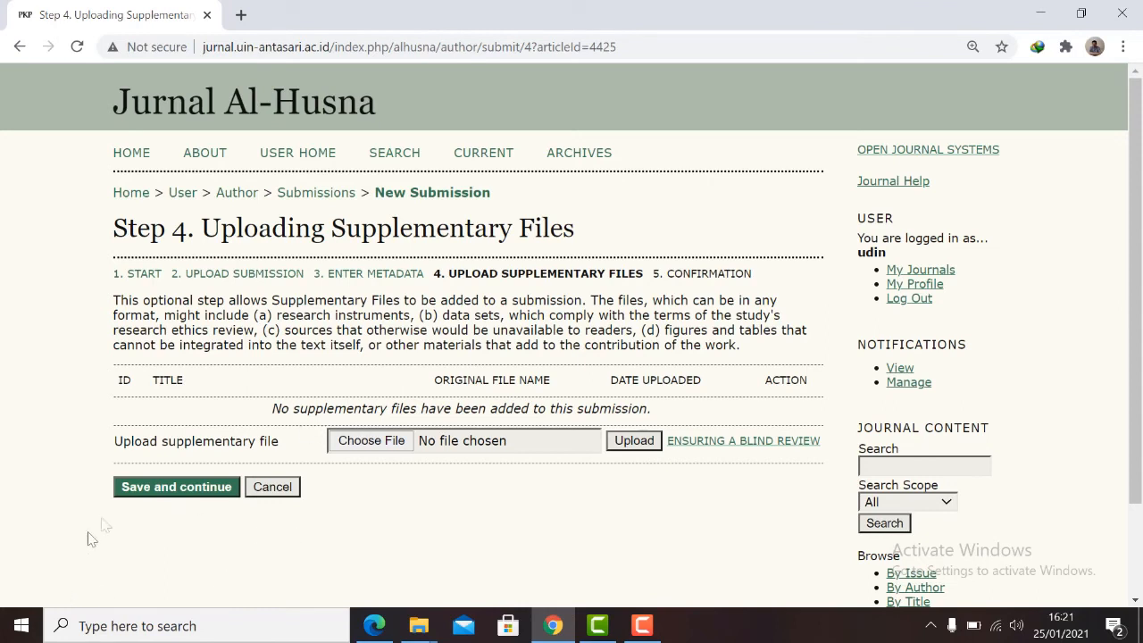
pyautogui.click(161, 490)
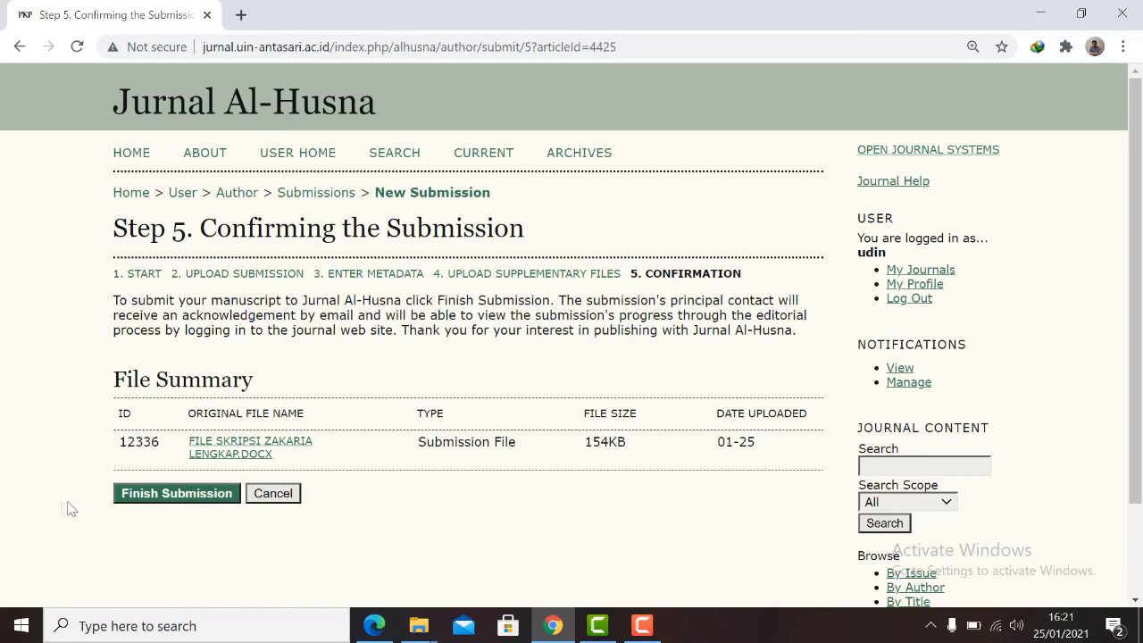
pyautogui.click(128, 502)
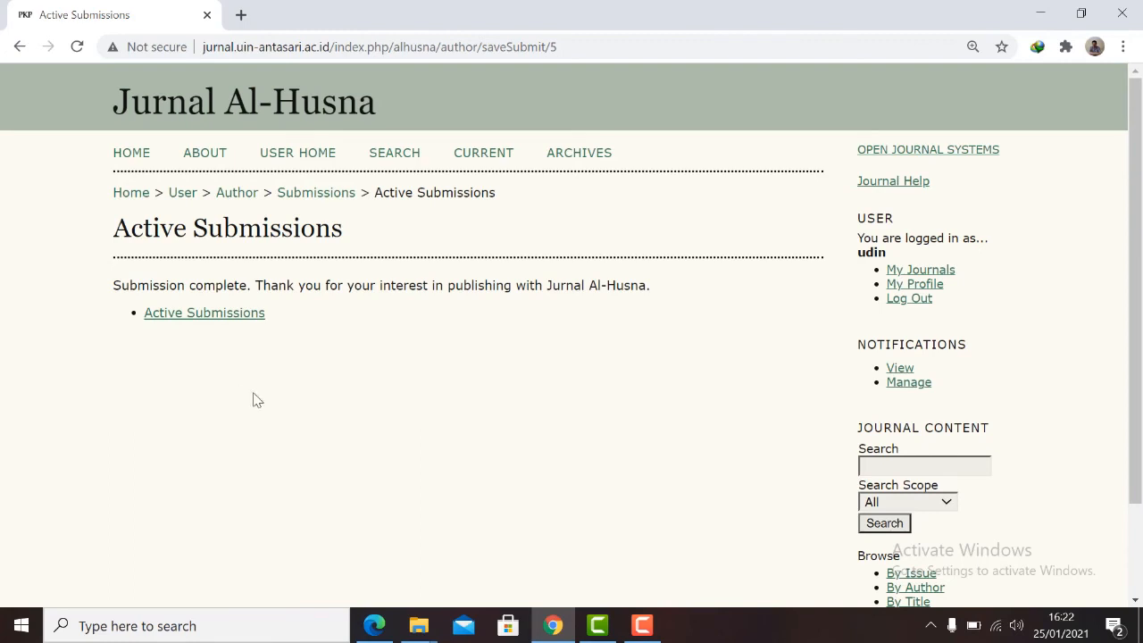
# Open the list of active submissions to check the submitted article's status.
pyautogui.click(241, 323)
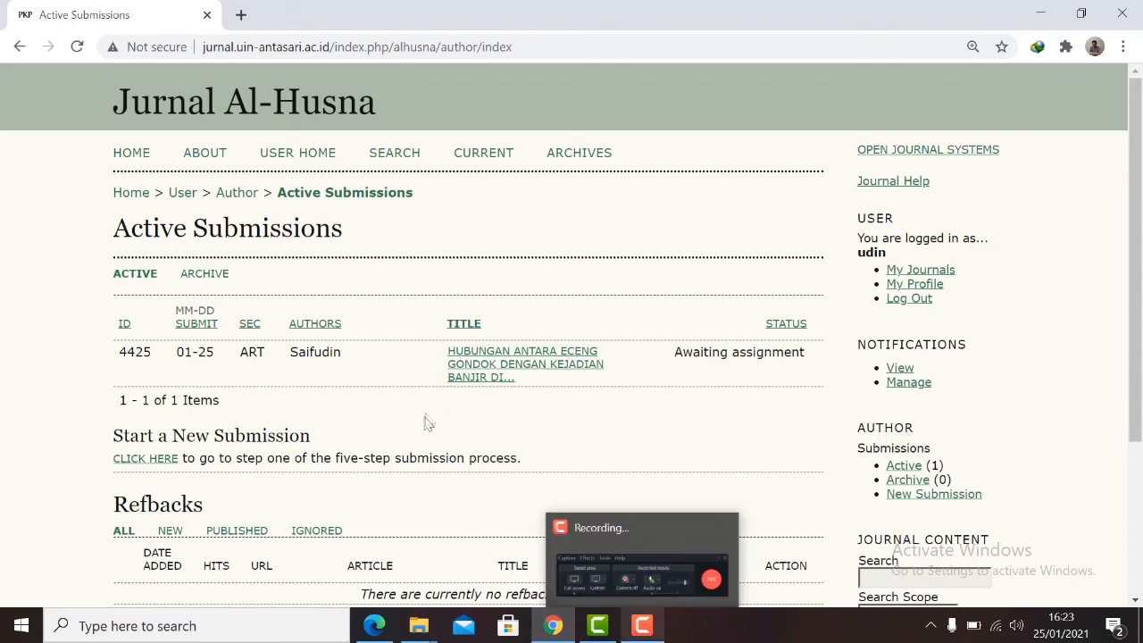
pyautogui.moveTo(546, 632)
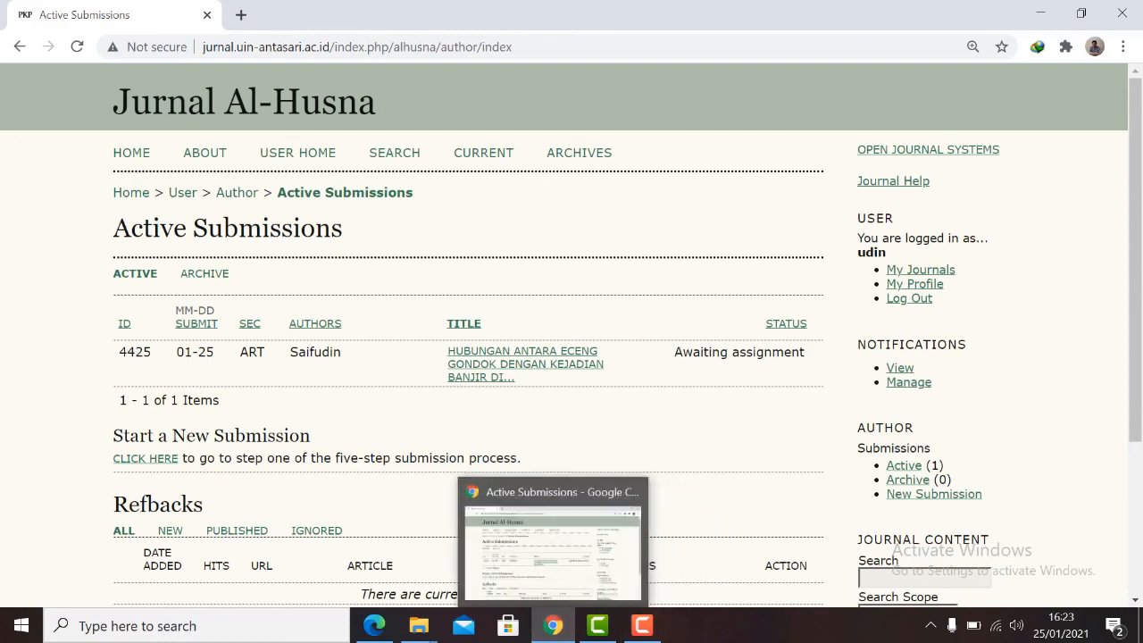